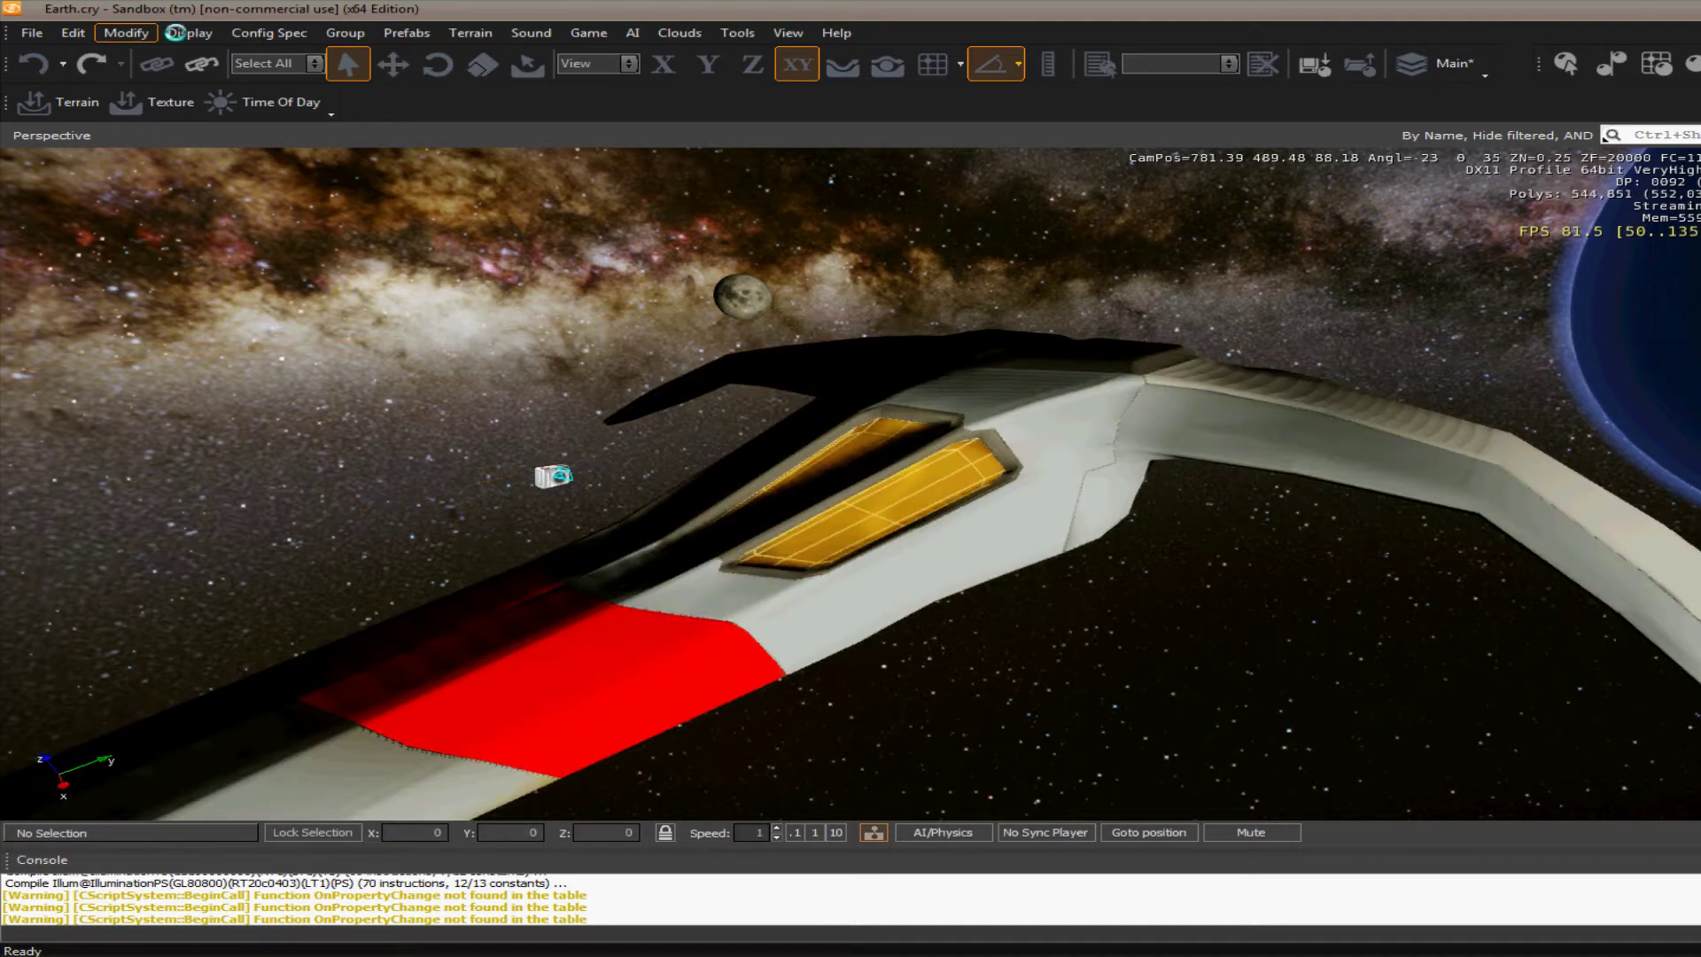
# Toggle the viewport to wireframe, then back to the shaded ship.
pyautogui.press('F3')
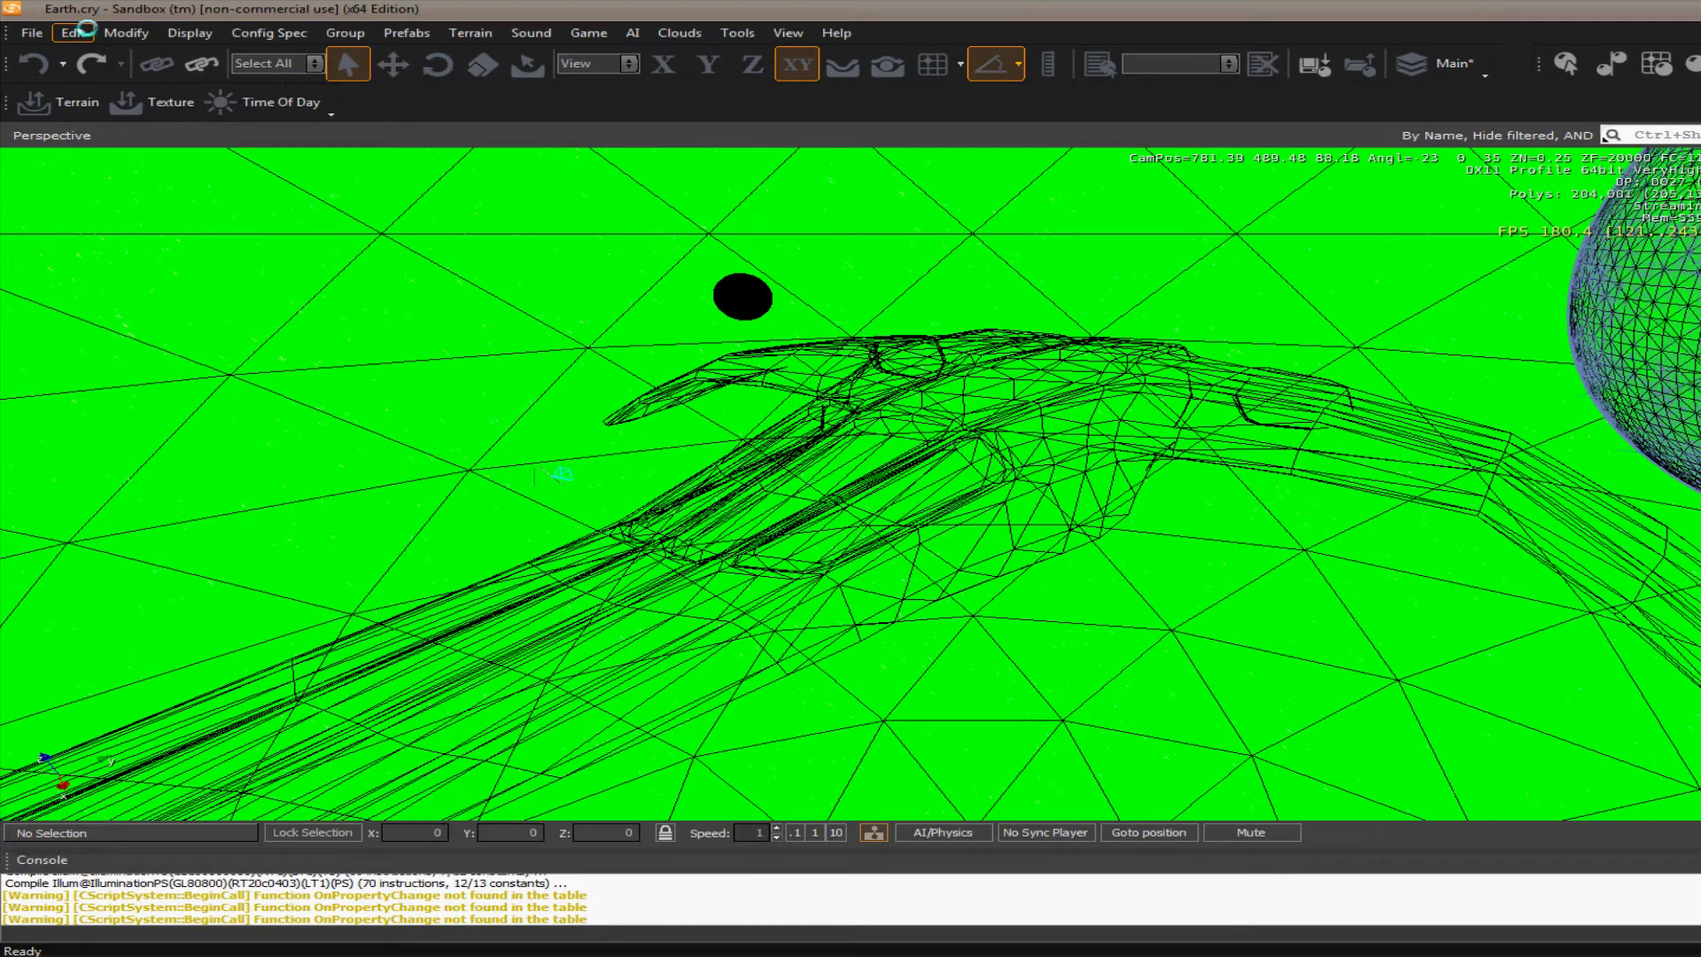
pyautogui.click(207, 39)
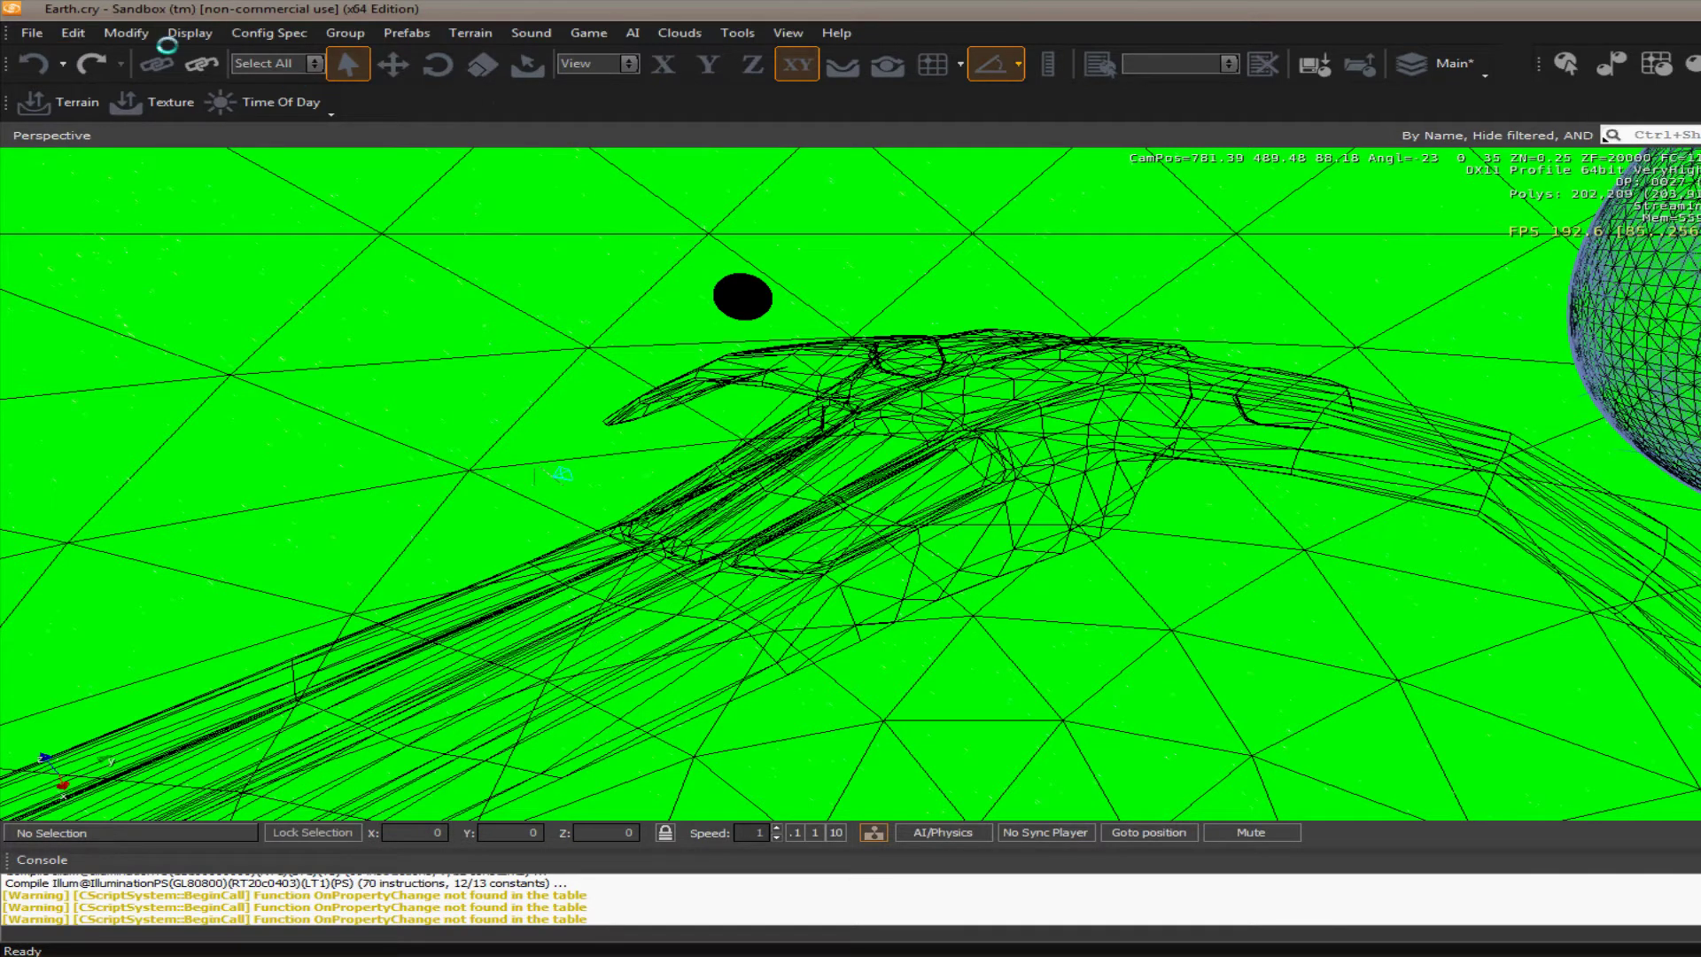
pyautogui.click(227, 54)
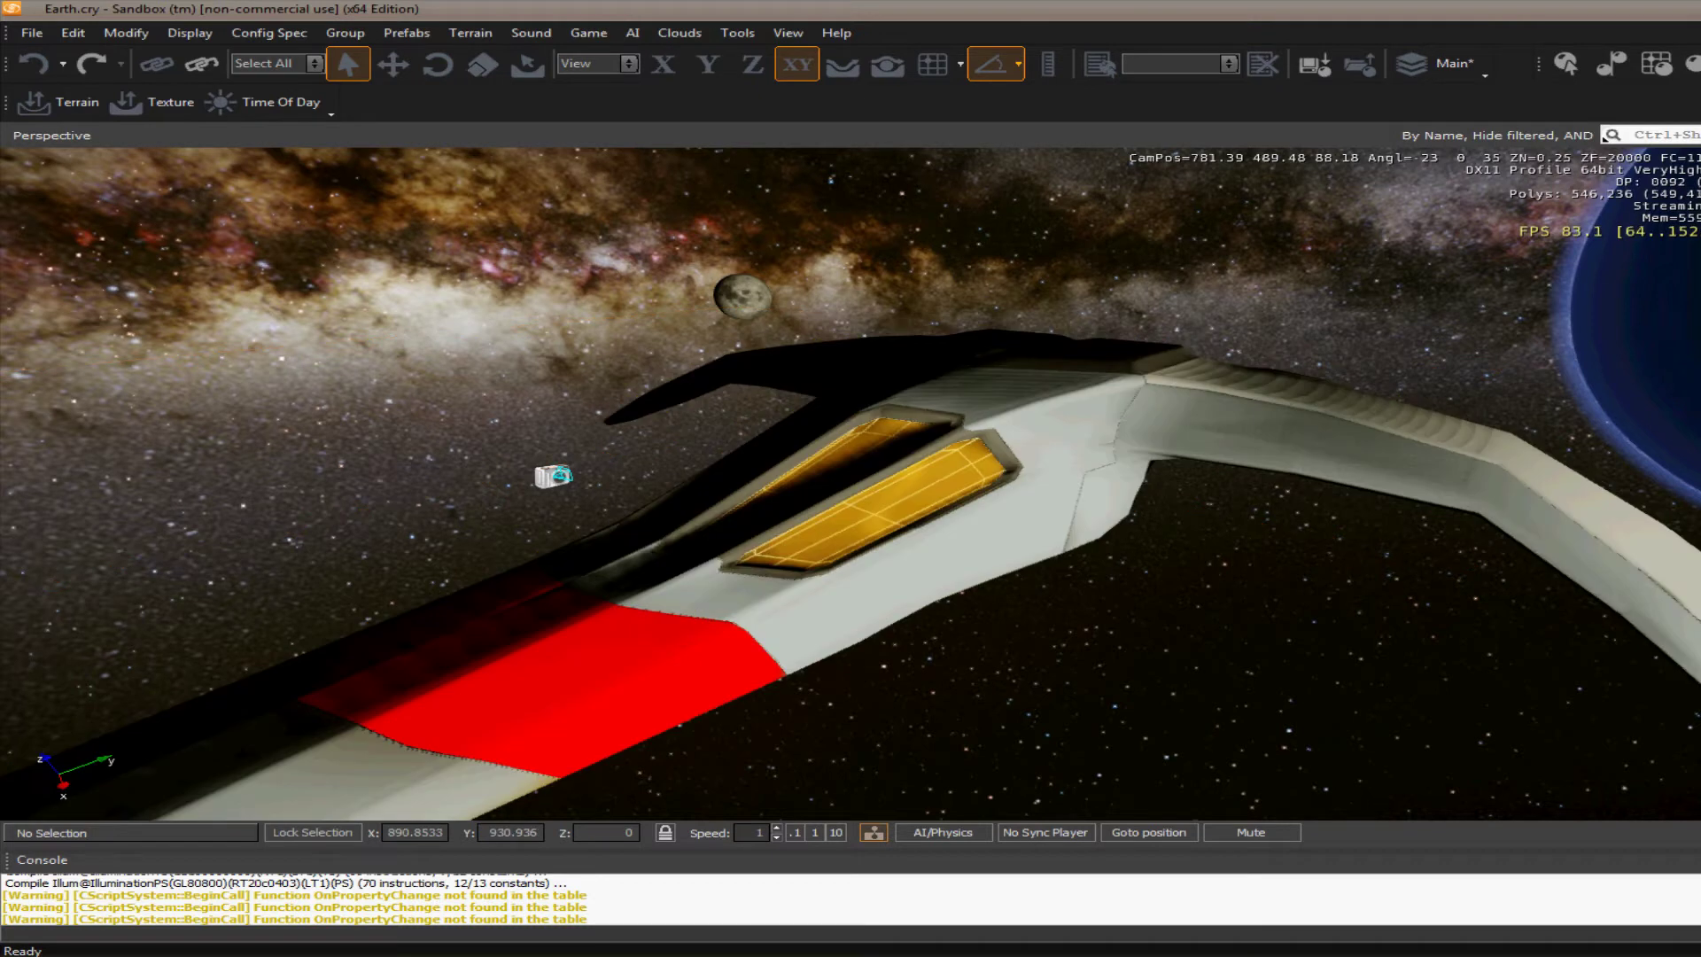
# Review the Terran_bomber textures: ddn, diff, displ, norm and spec maps.
pyautogui.hotkey('alt', 'Tab')
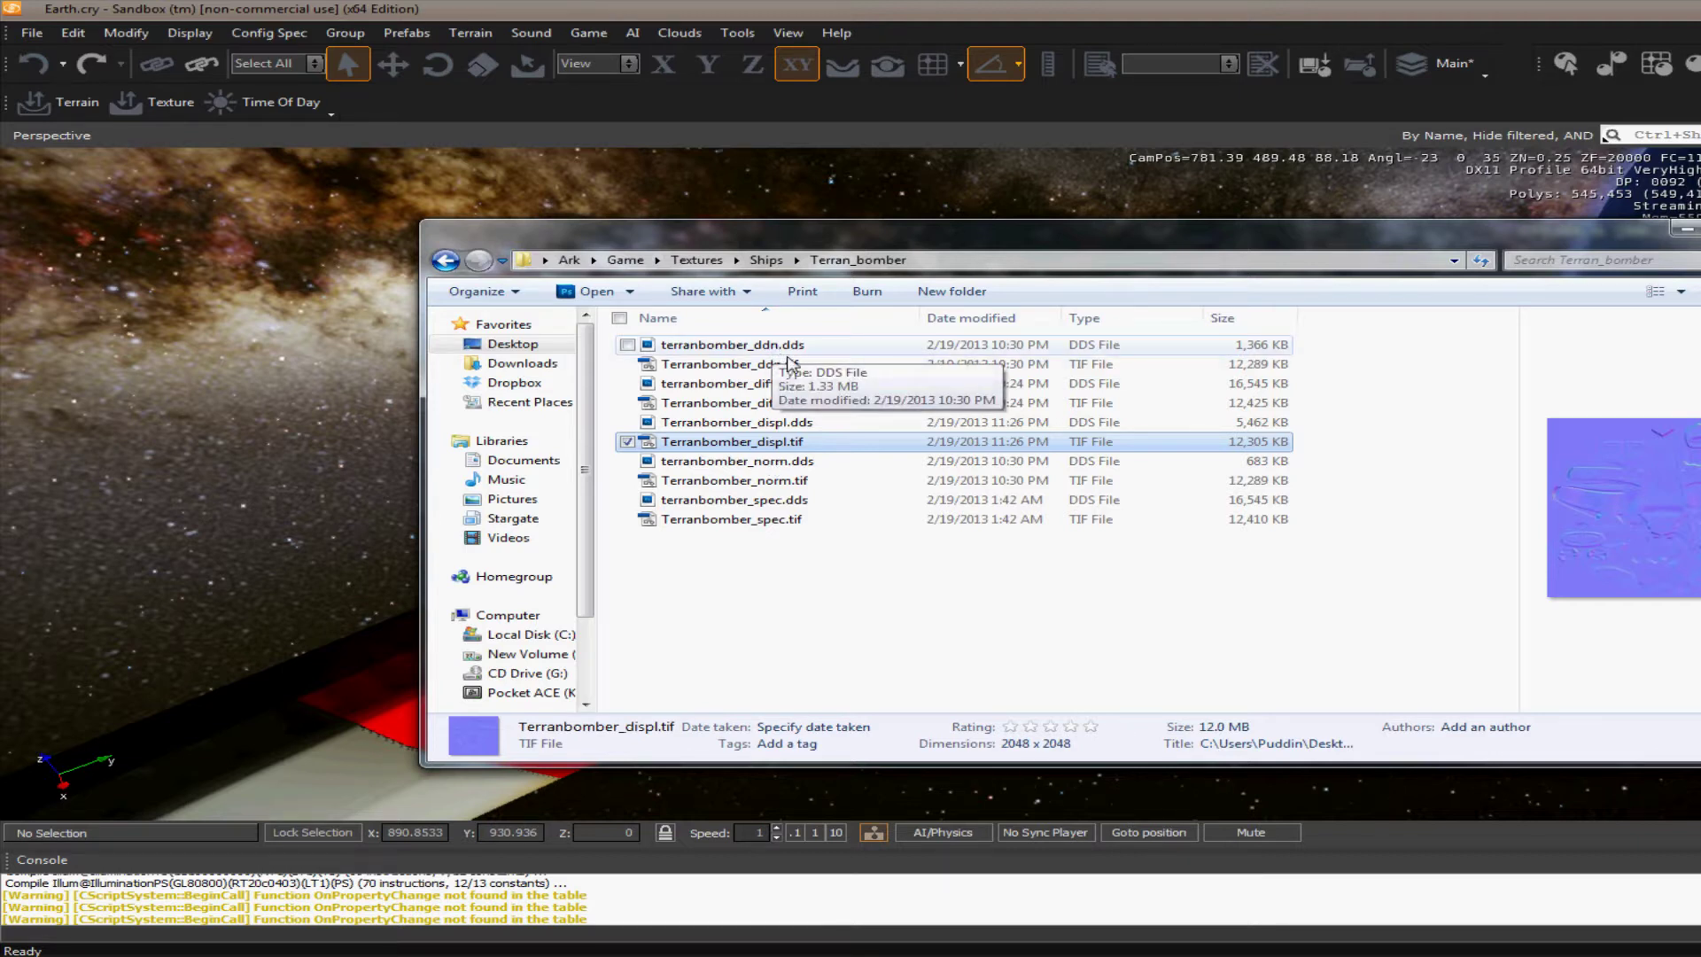
pyautogui.click(787, 363)
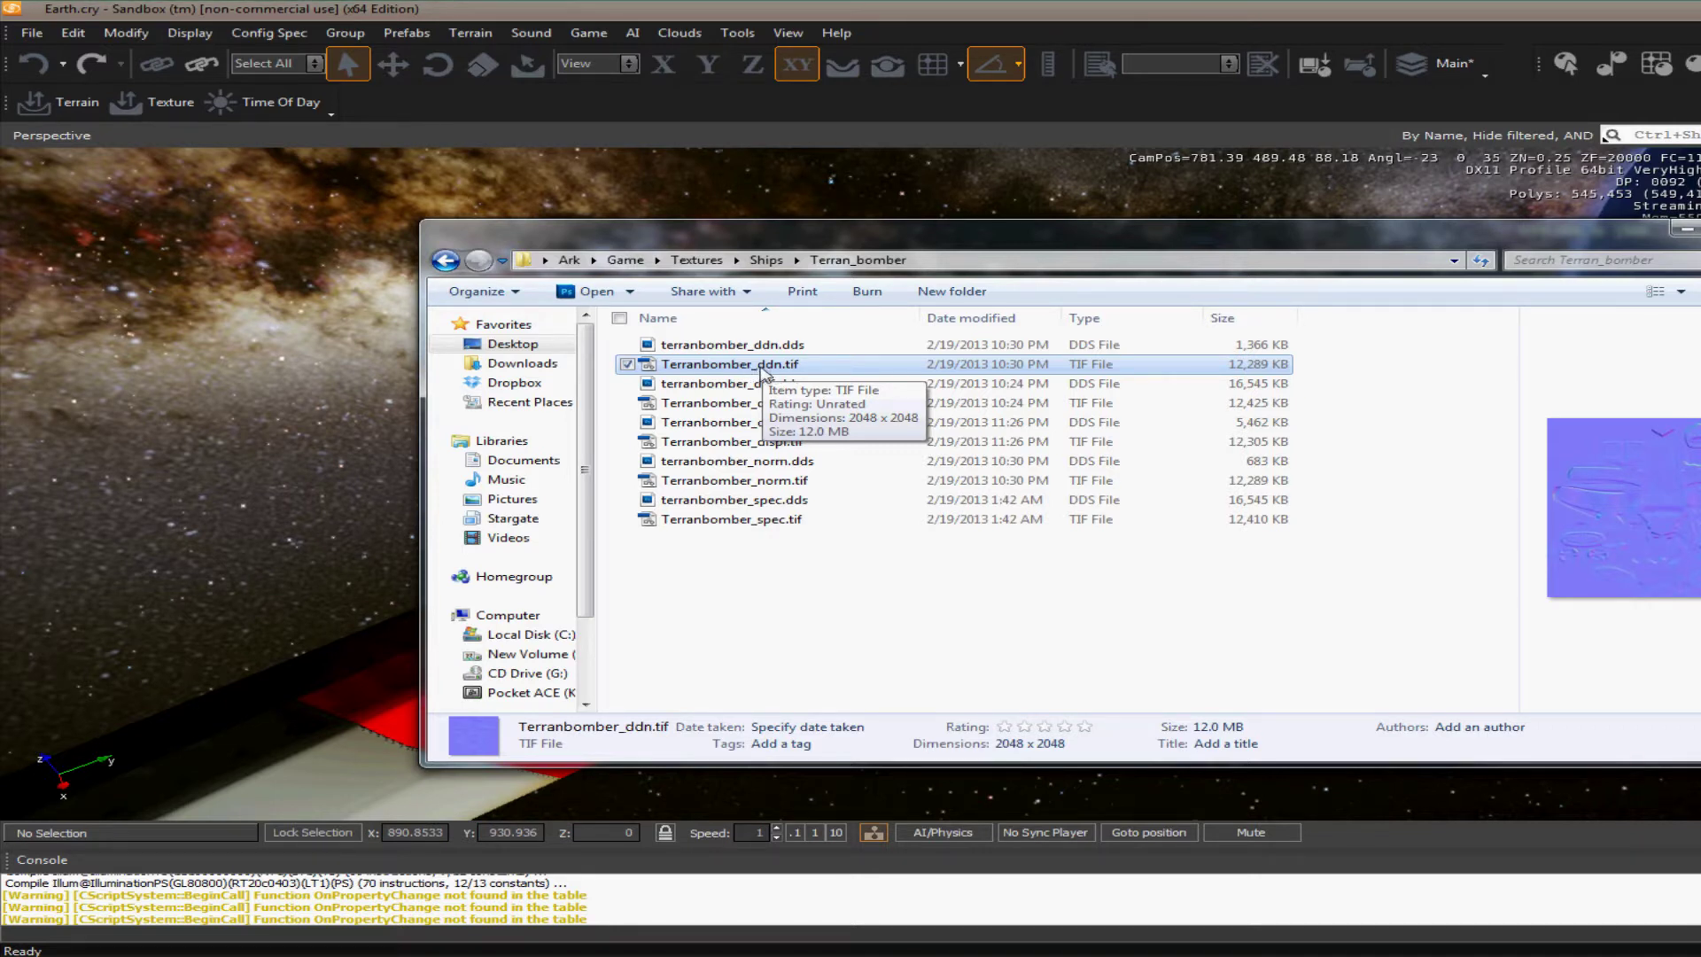
pyautogui.click(774, 348)
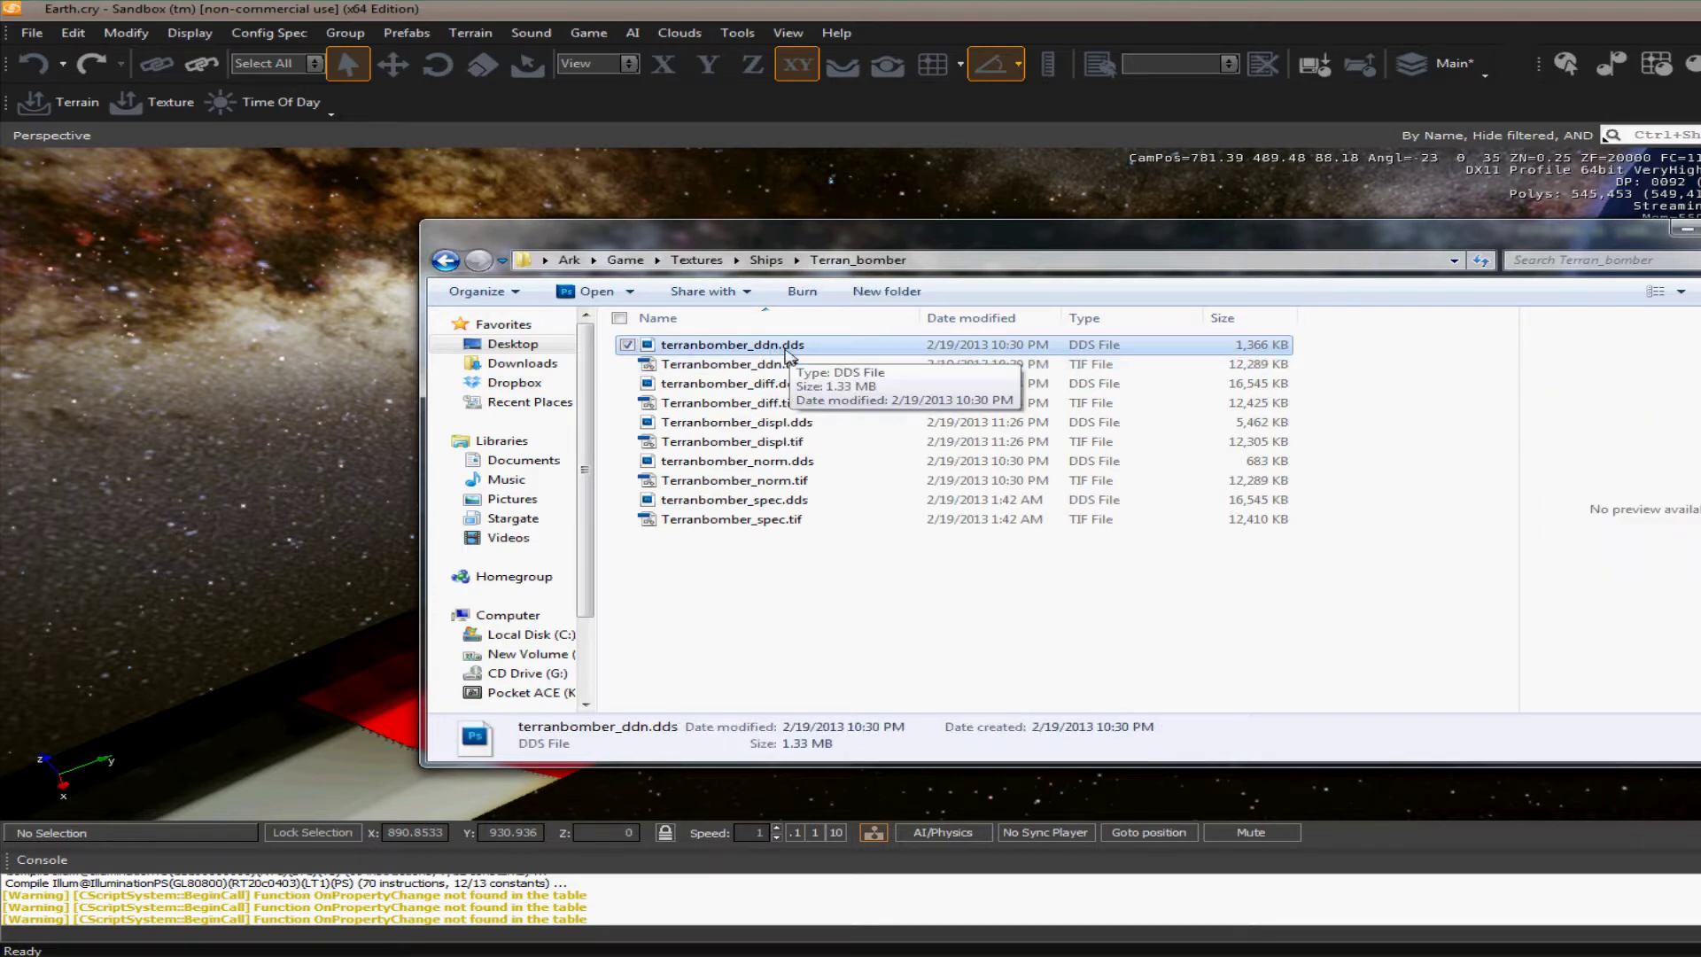
pyautogui.click(777, 406)
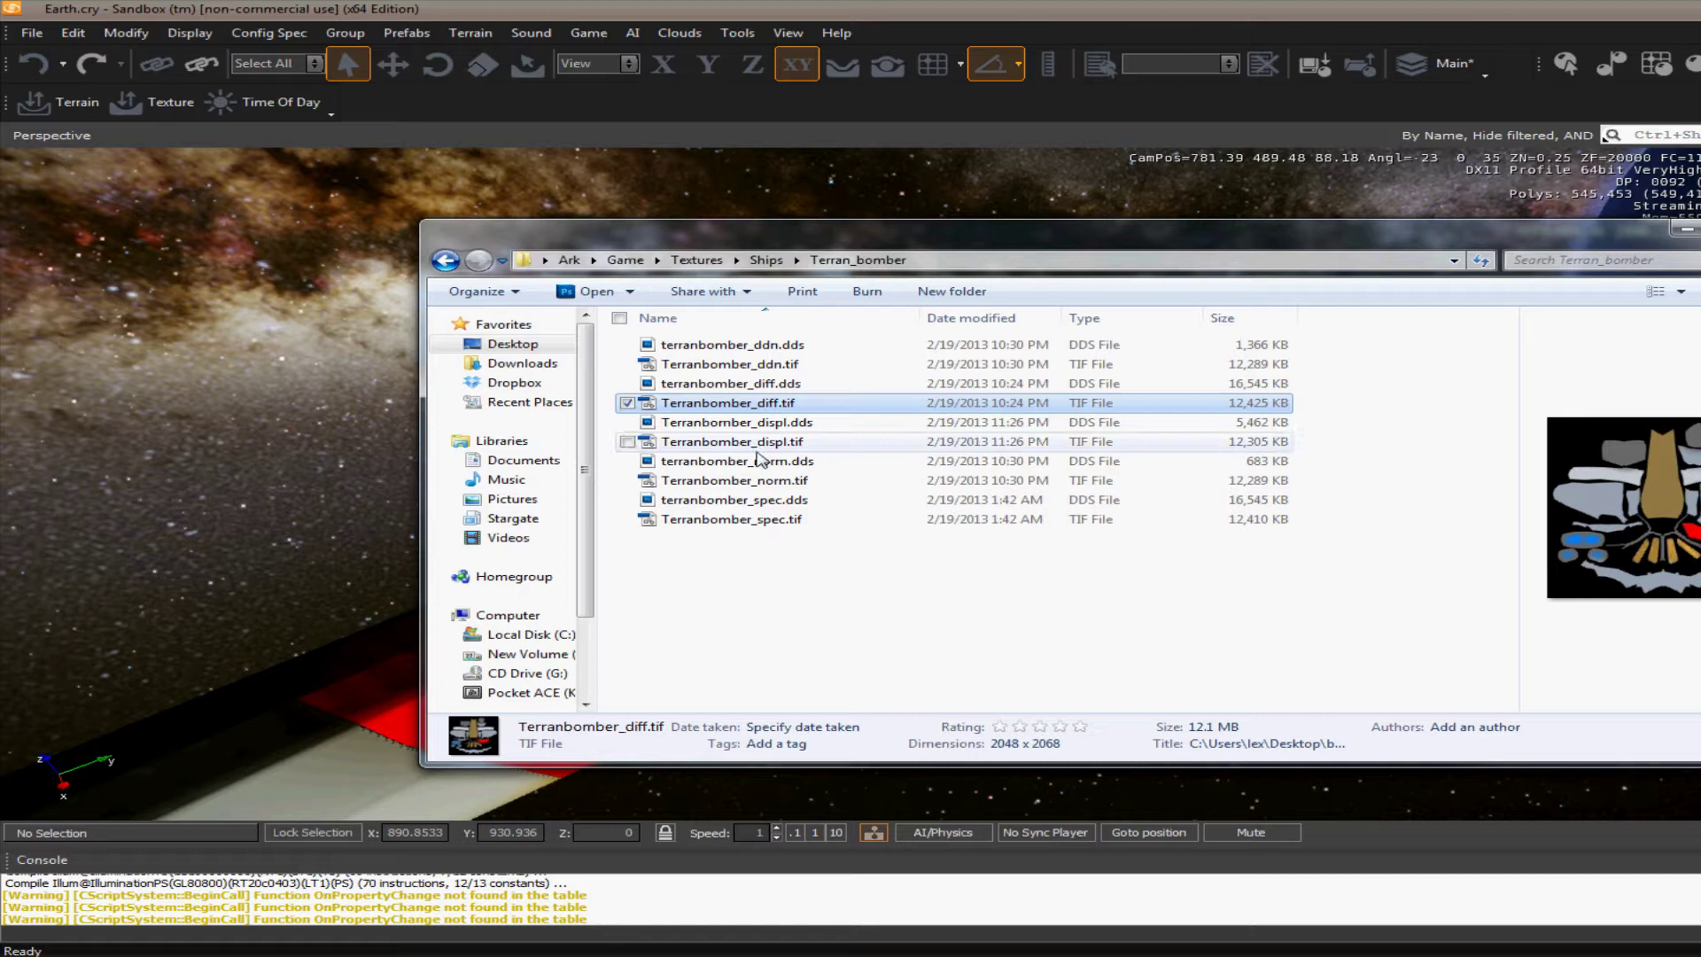
pyautogui.click(816, 450)
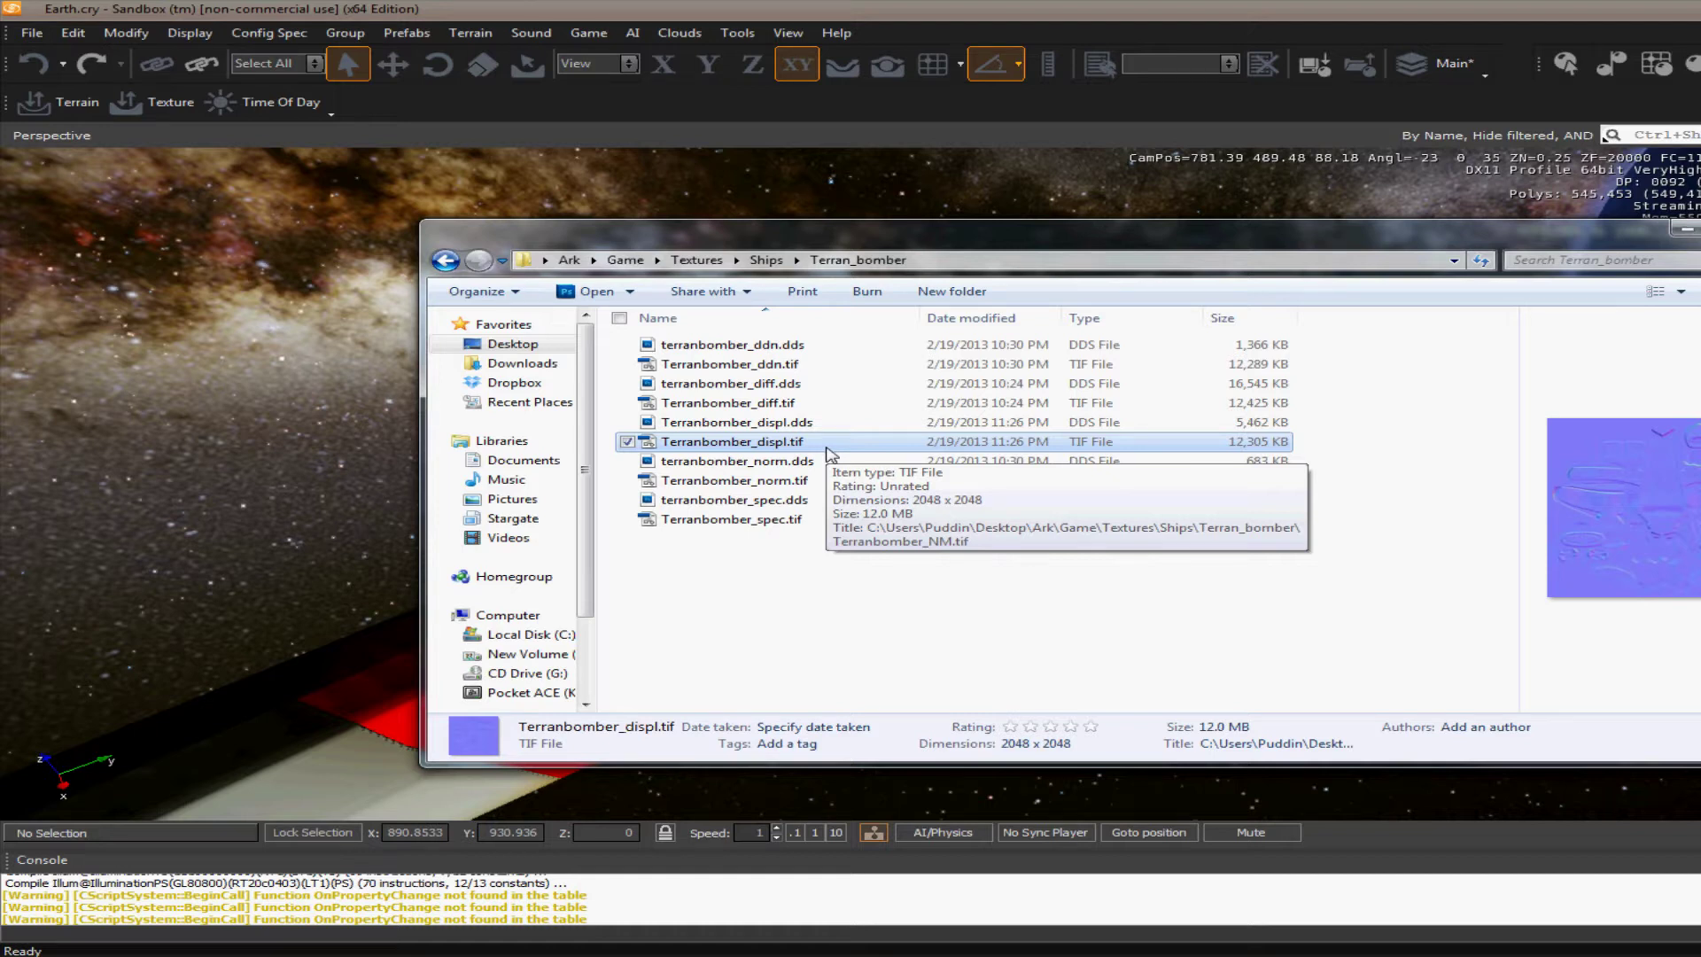
pyautogui.click(806, 481)
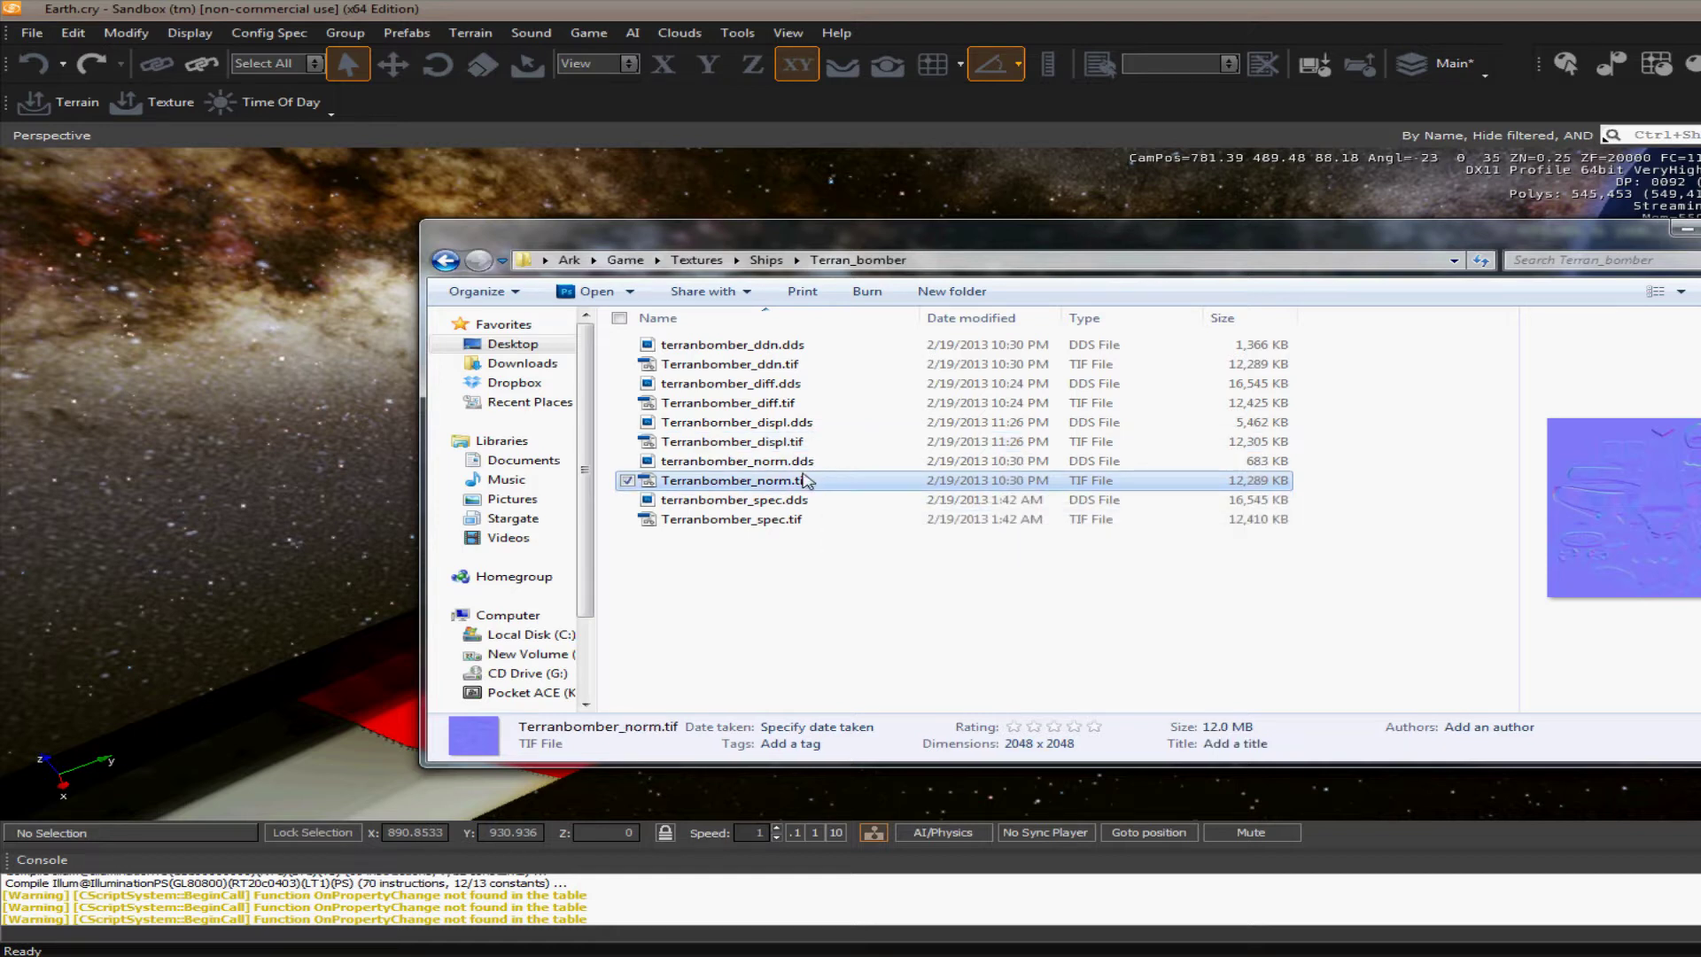
pyautogui.click(741, 502)
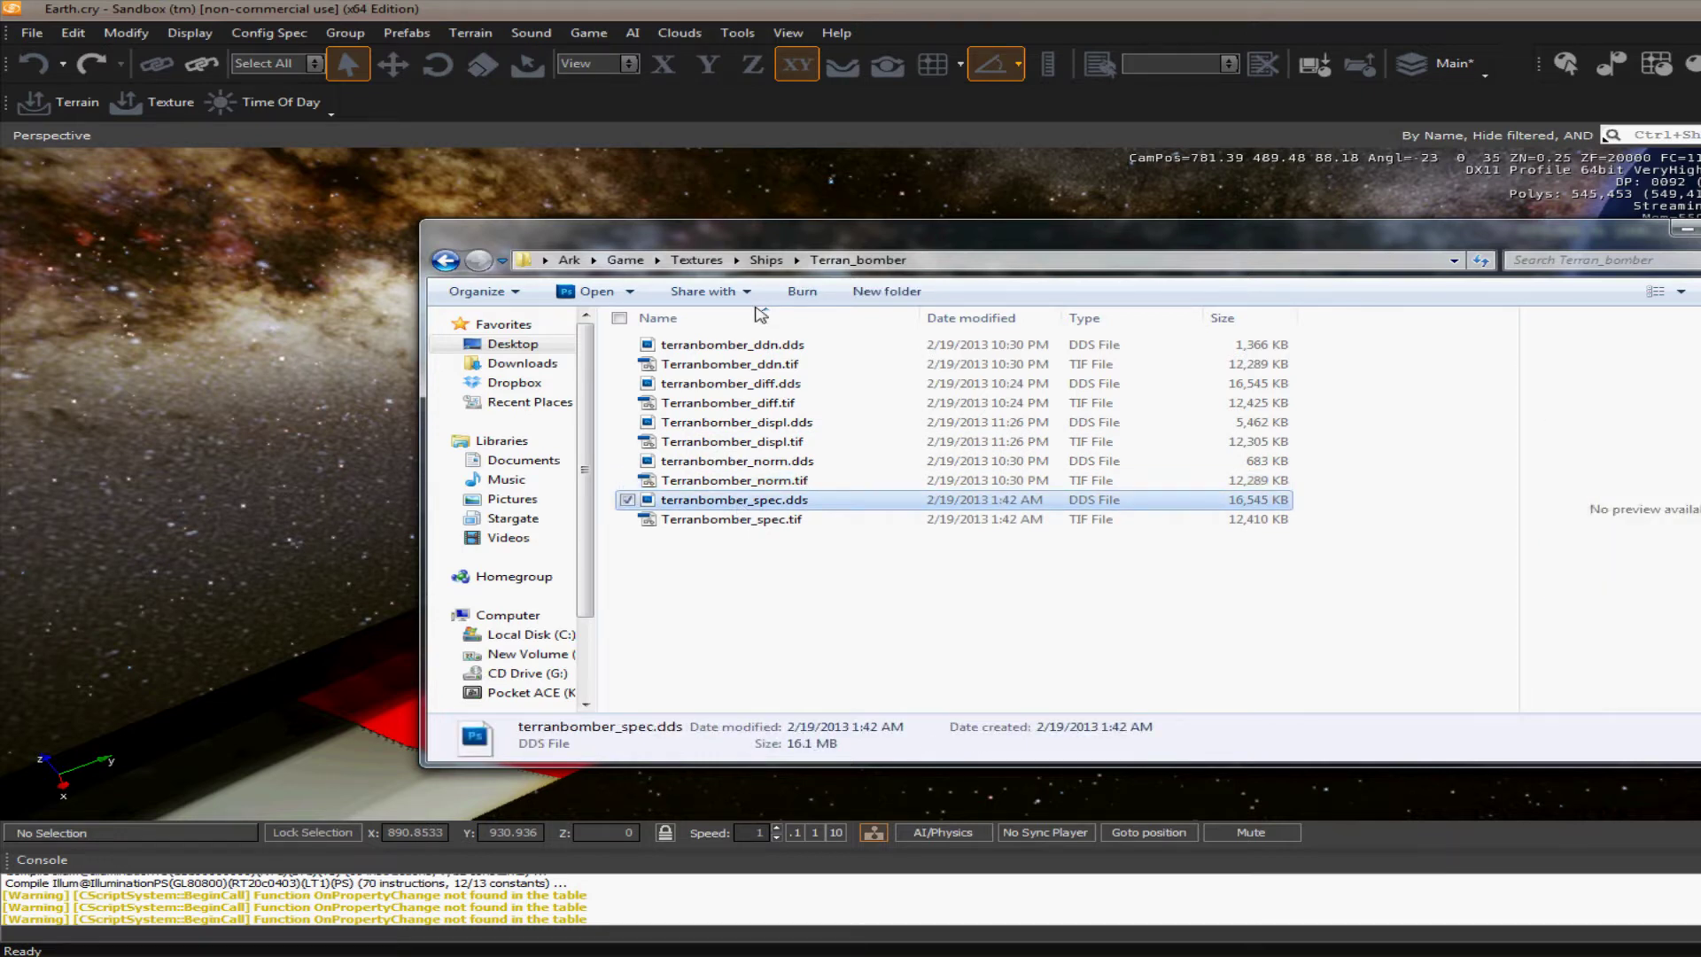
pyautogui.hotkey('alt', 'Tab')
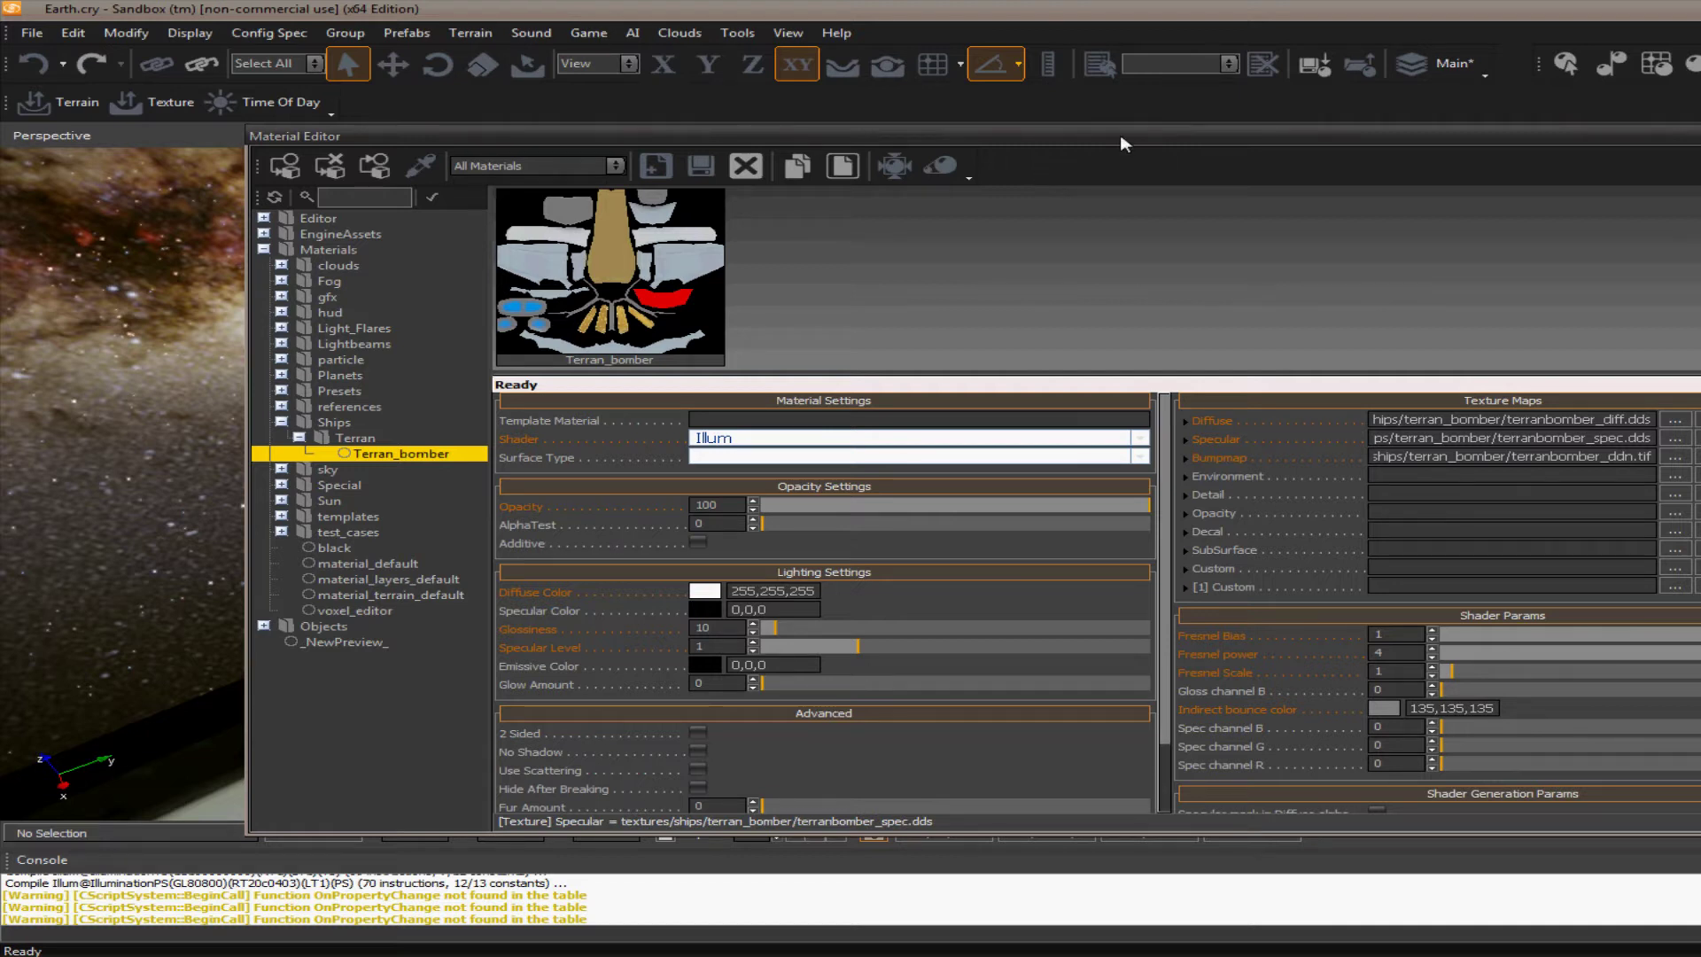
# Move the Material Editor beside the ship and scroll to Shader Generation Params.
pyautogui.moveTo(1122, 143); pyautogui.dragTo(655, 93)
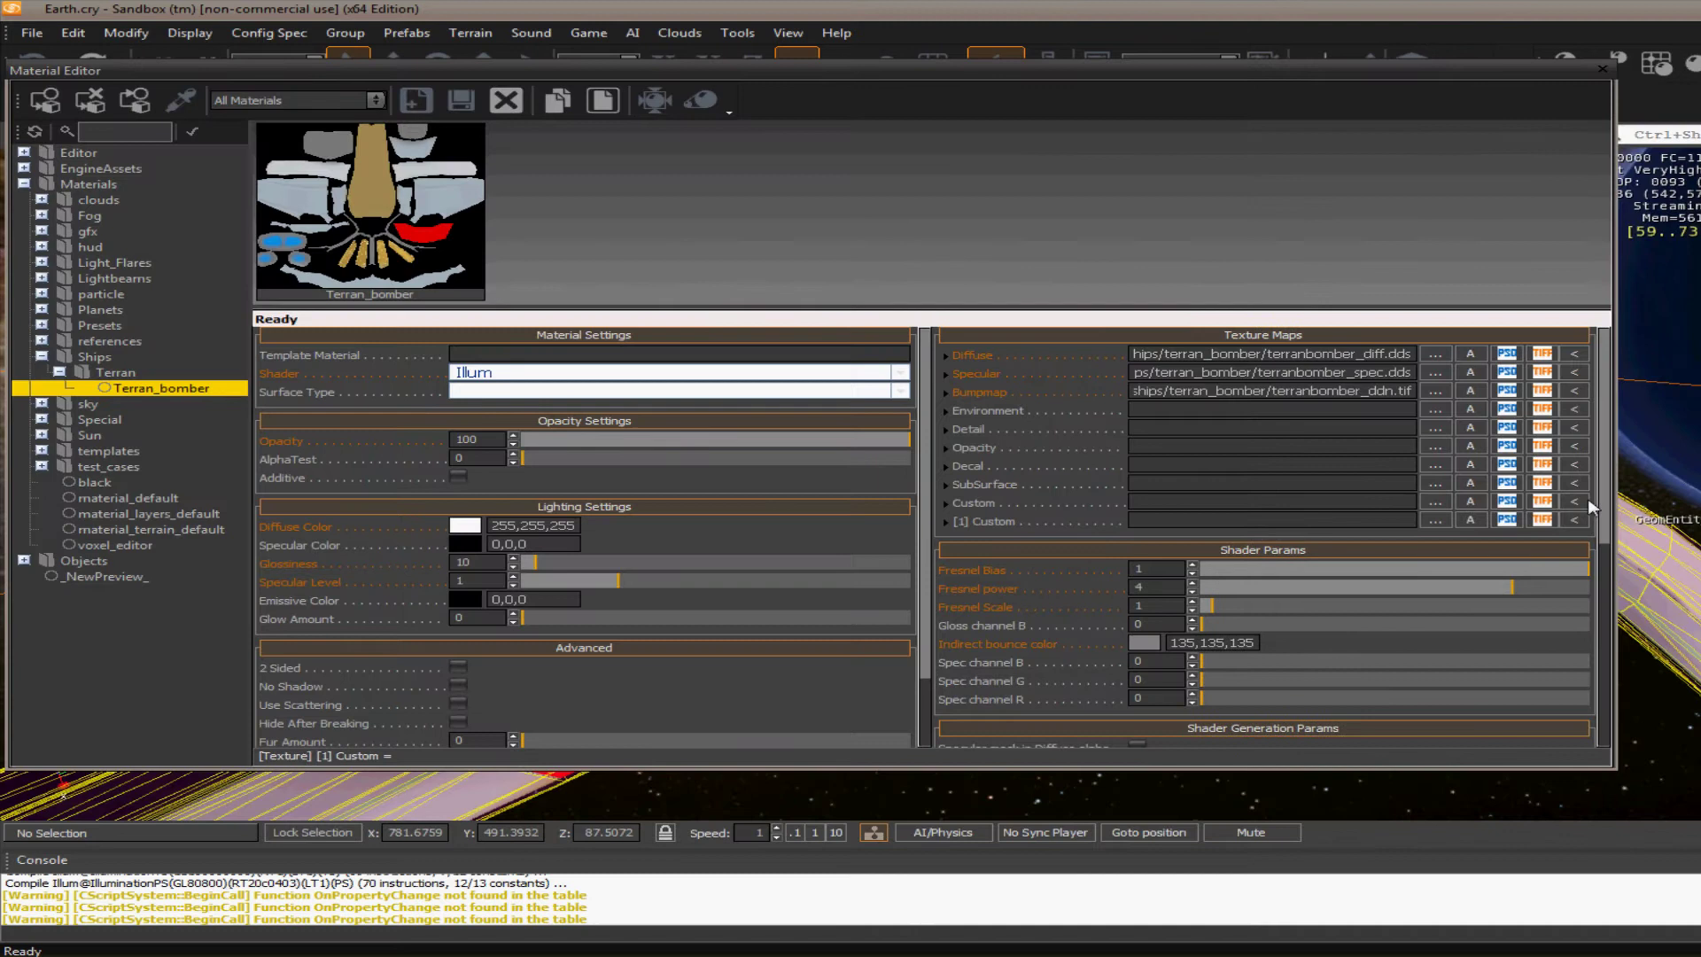
pyautogui.scroll(-1, 1588, 502)
pyautogui.scroll(-10, 1610, 524)
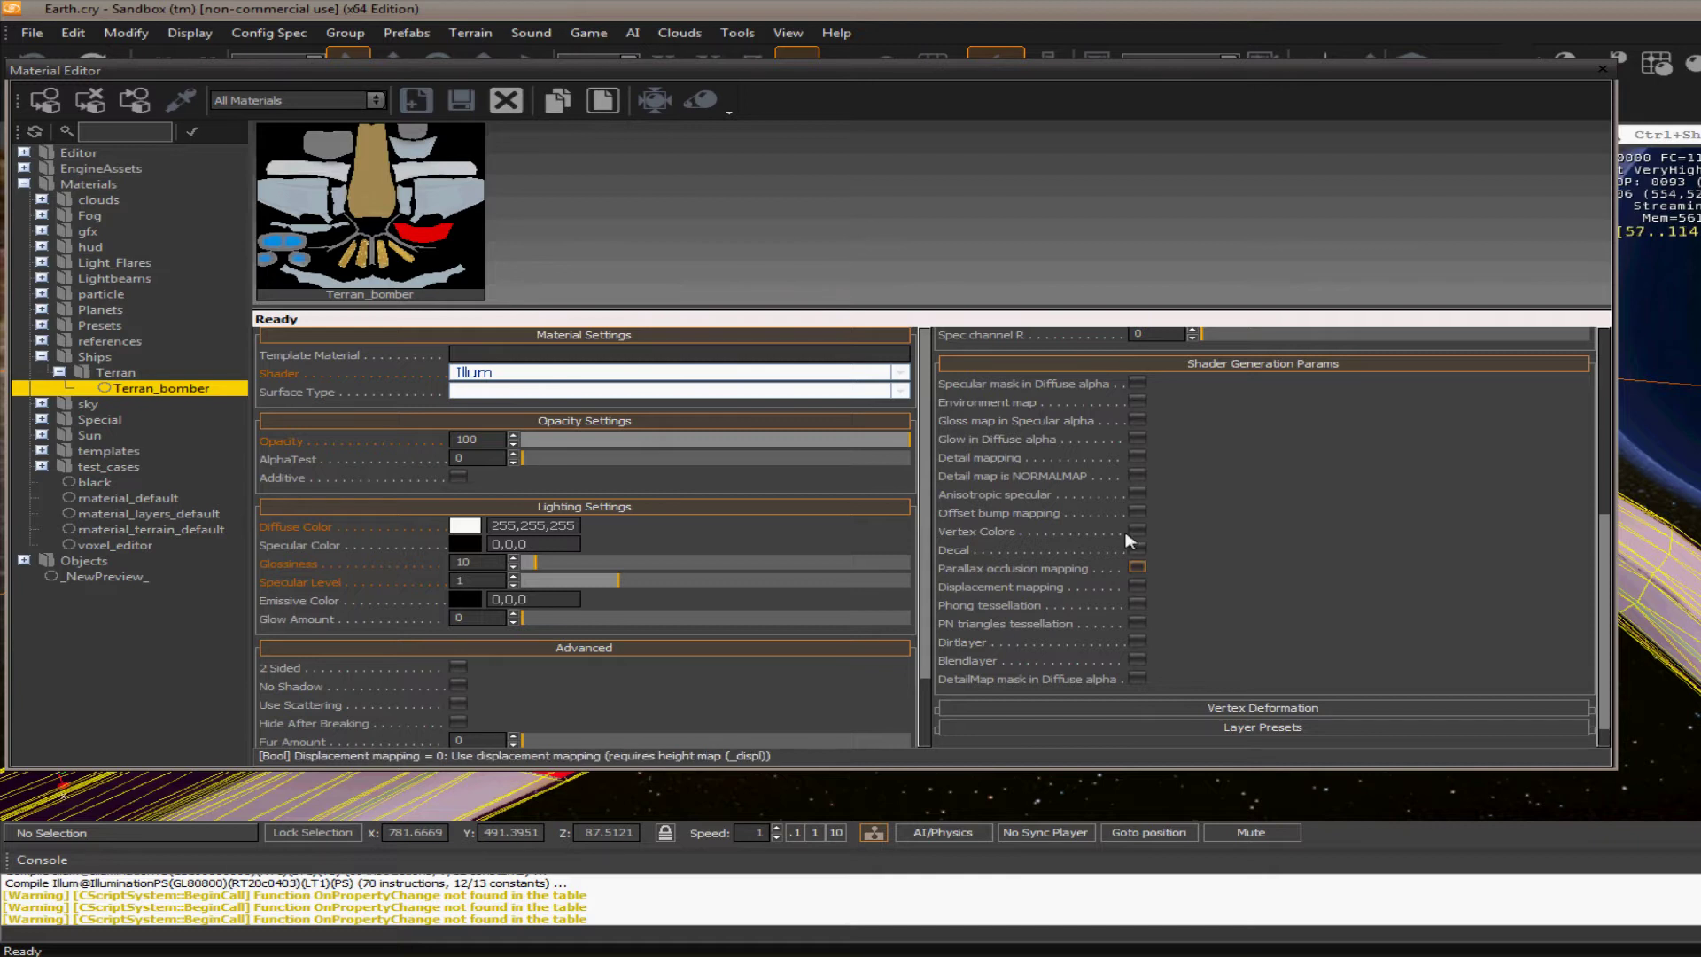
pyautogui.moveTo(1067, 76); pyautogui.dragTo(244, 51)
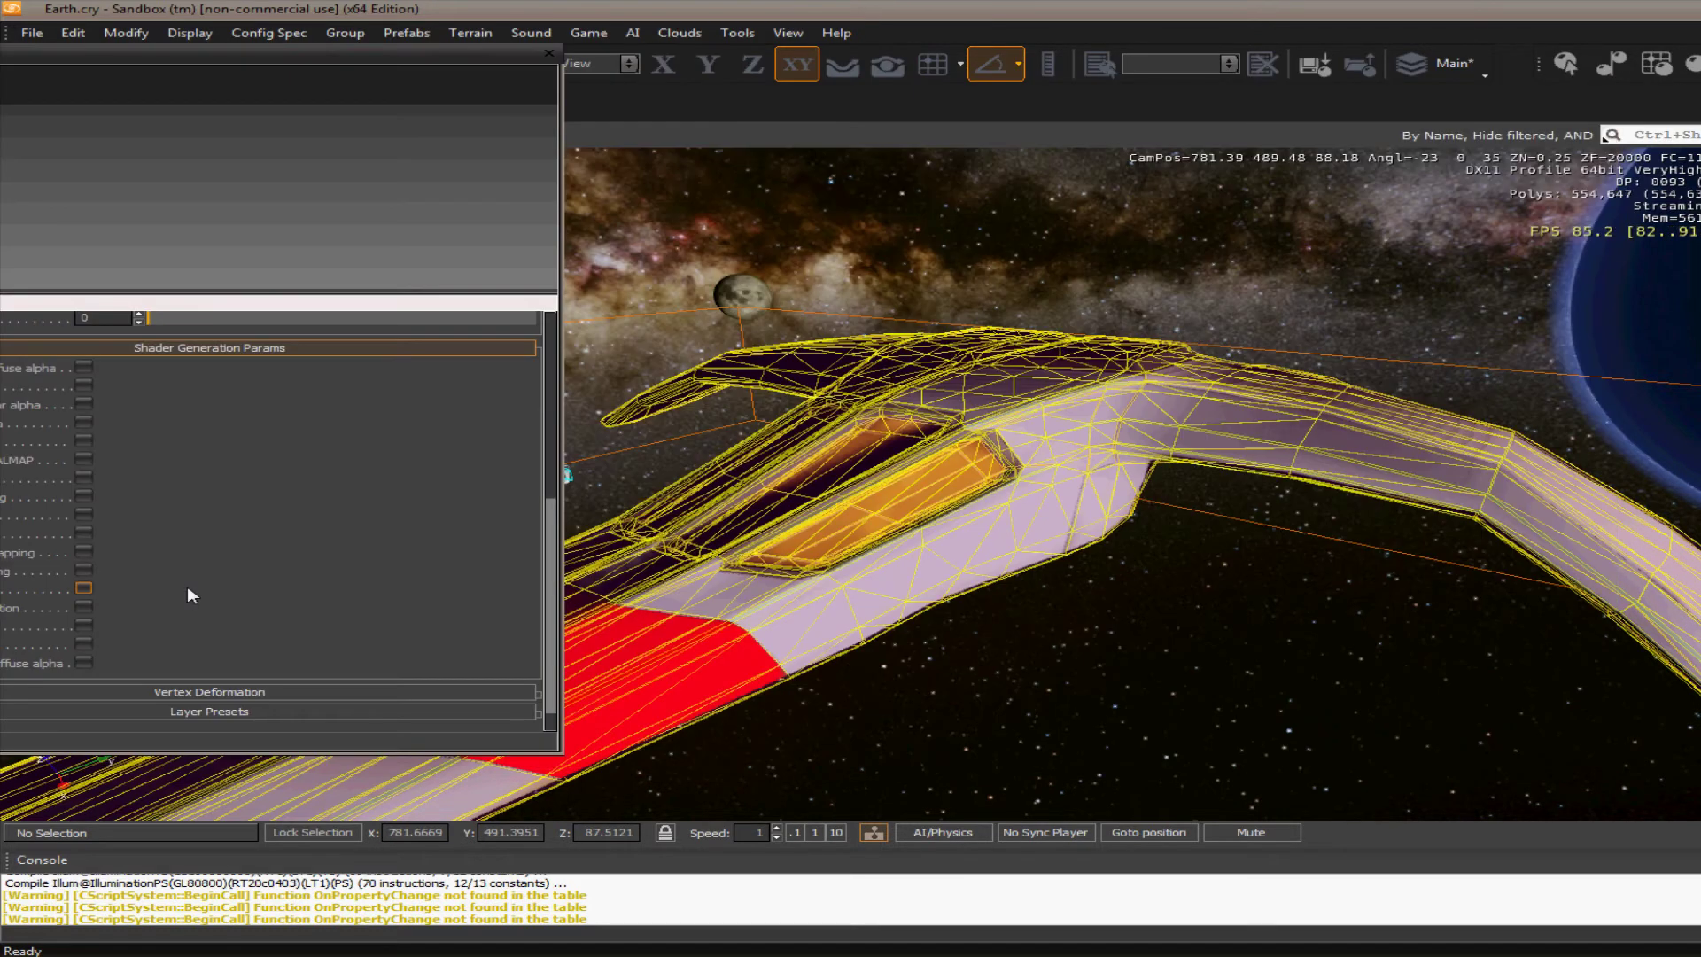
# Toggle Displacement mapping on and off again in the shader options.
pyautogui.click(84, 553)
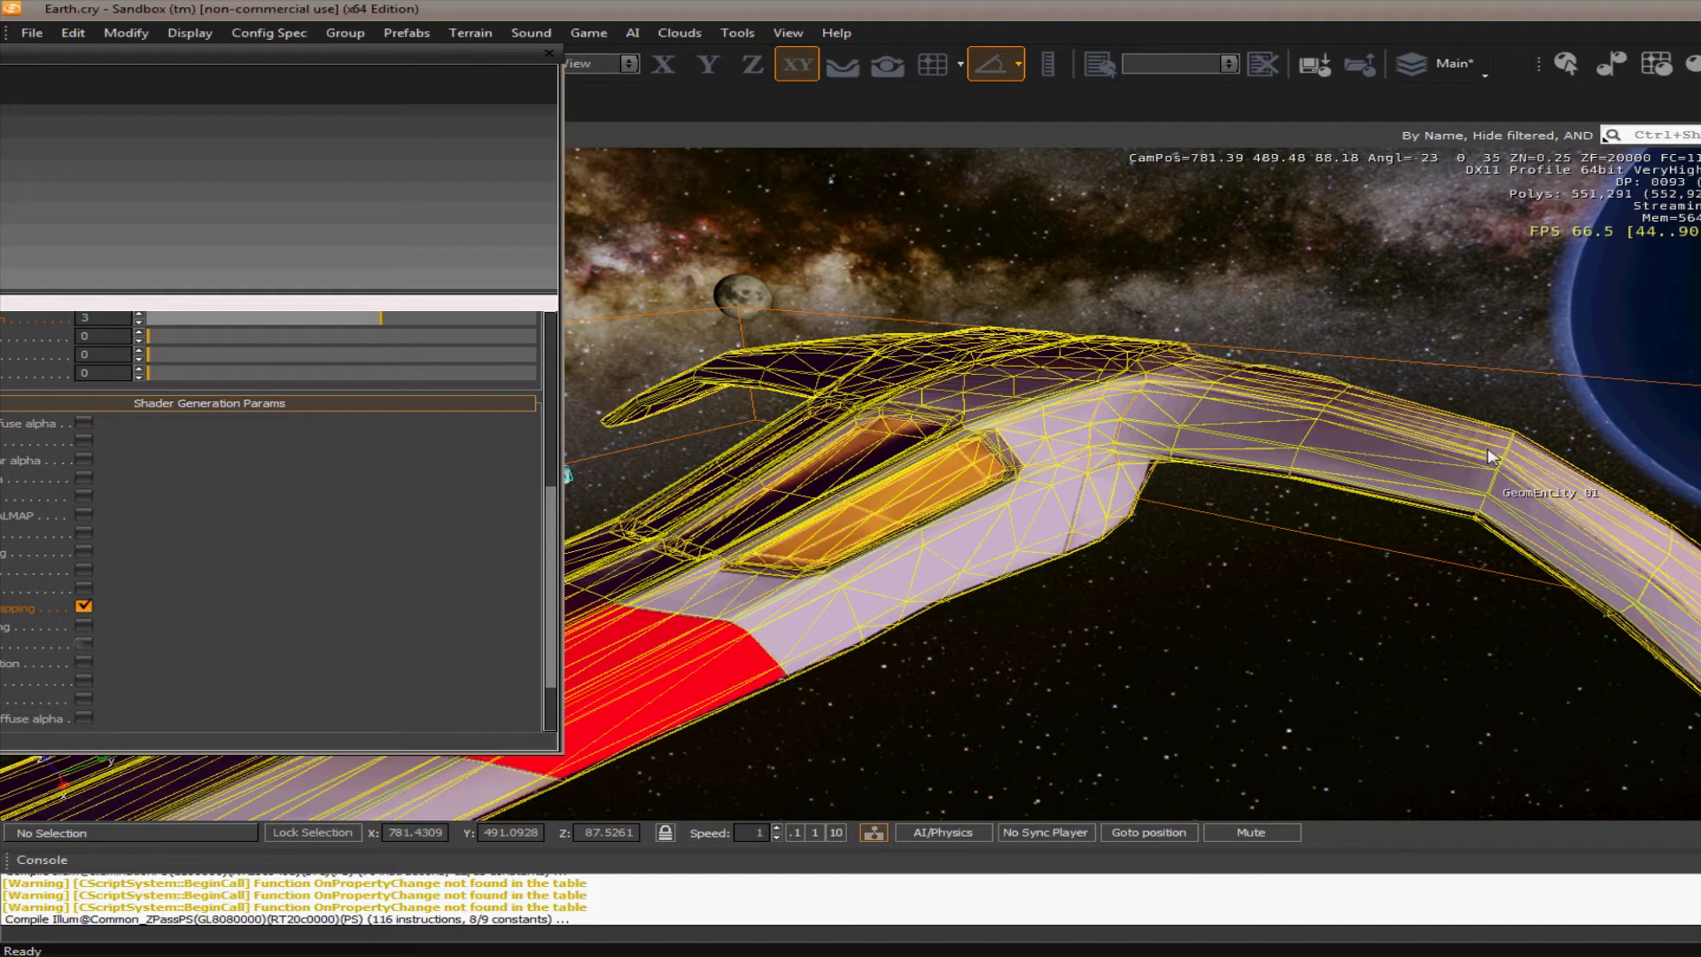
pyautogui.click(92, 608)
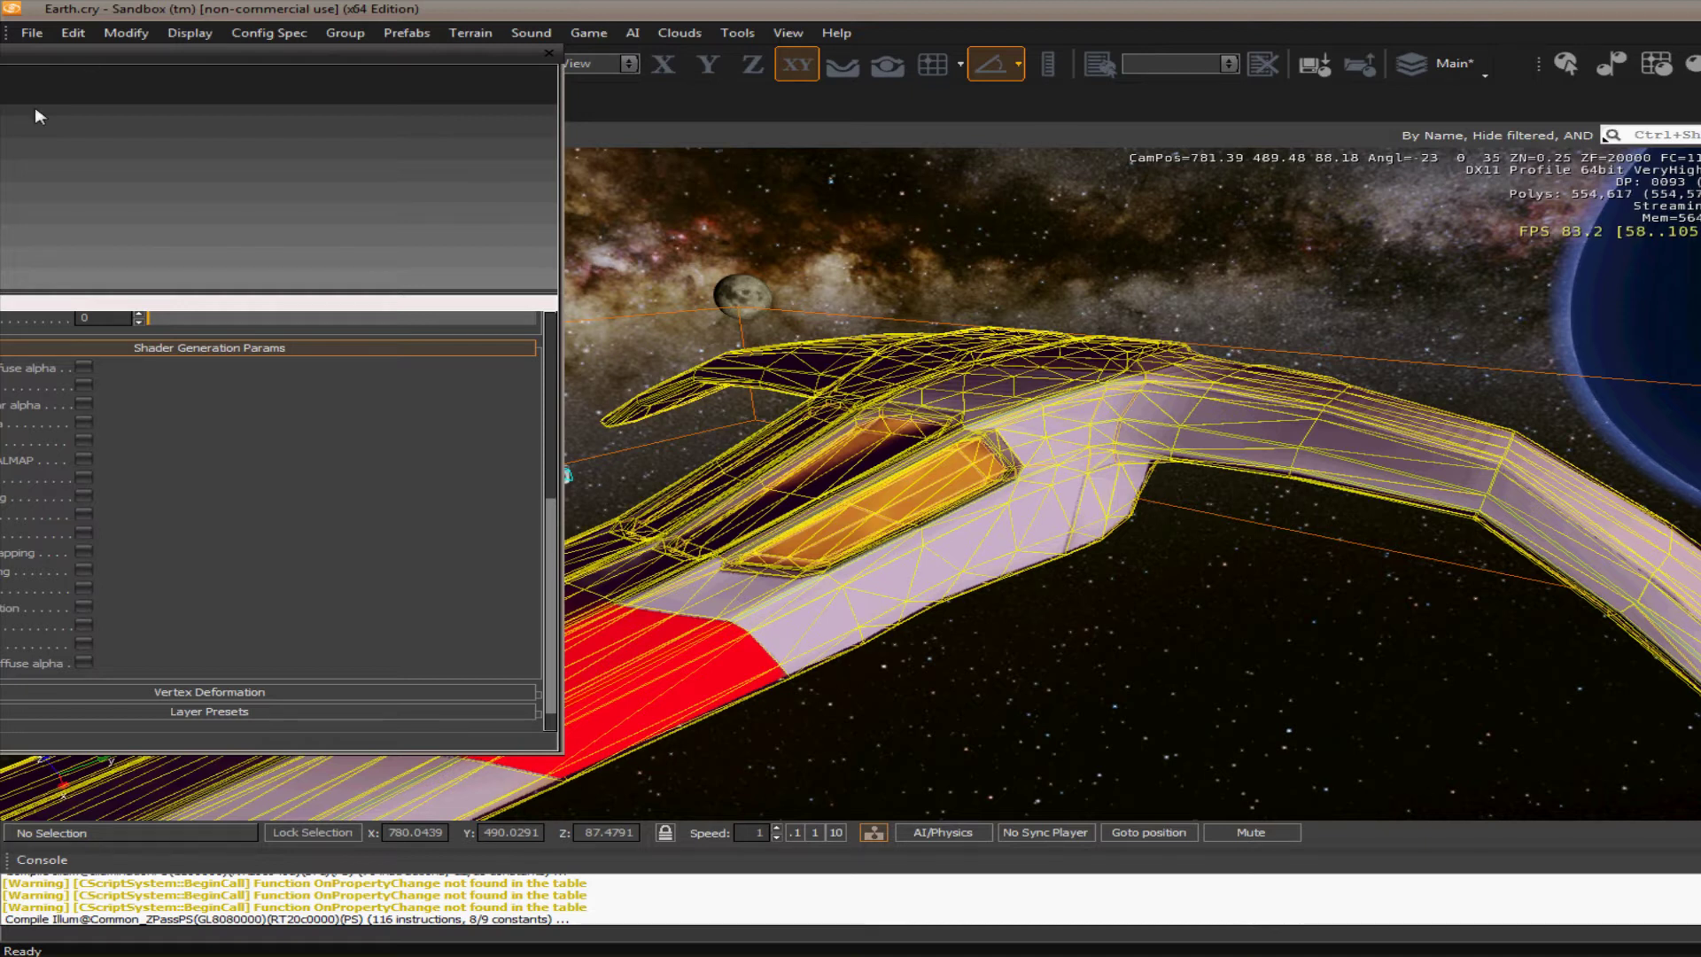
pyautogui.moveTo(38, 106); pyautogui.dragTo(326, 234)
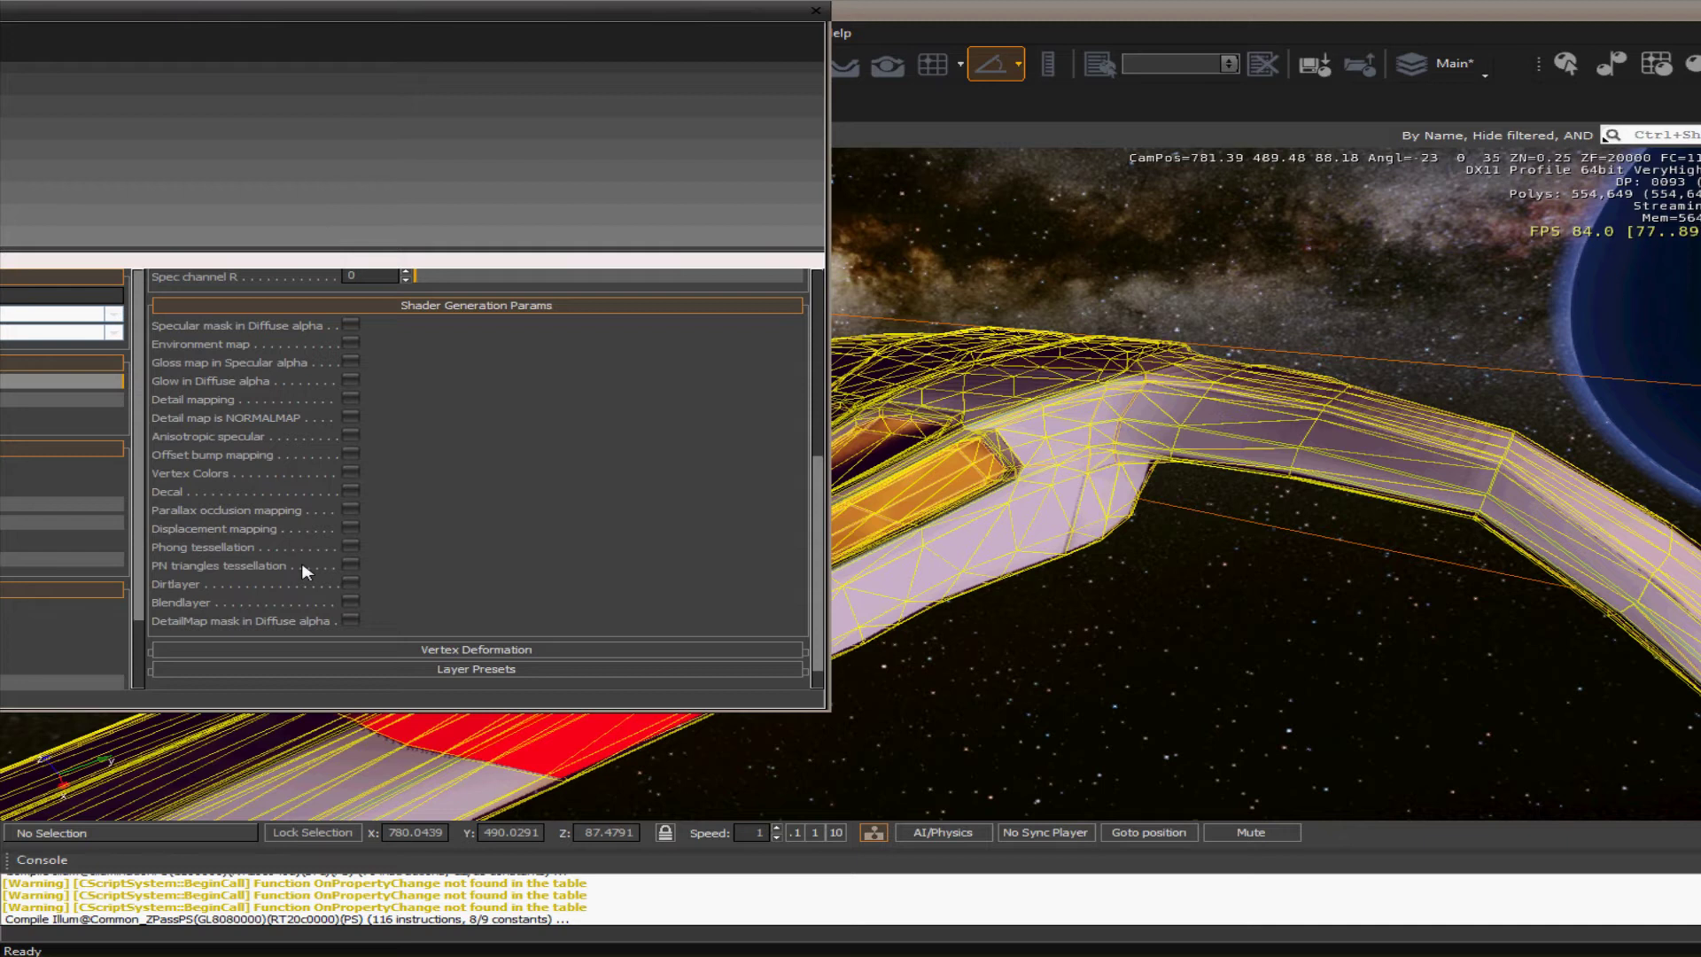
# Enable PN triangles tessellation and close the Material Editor to view the ship.
pyautogui.click(350, 565)
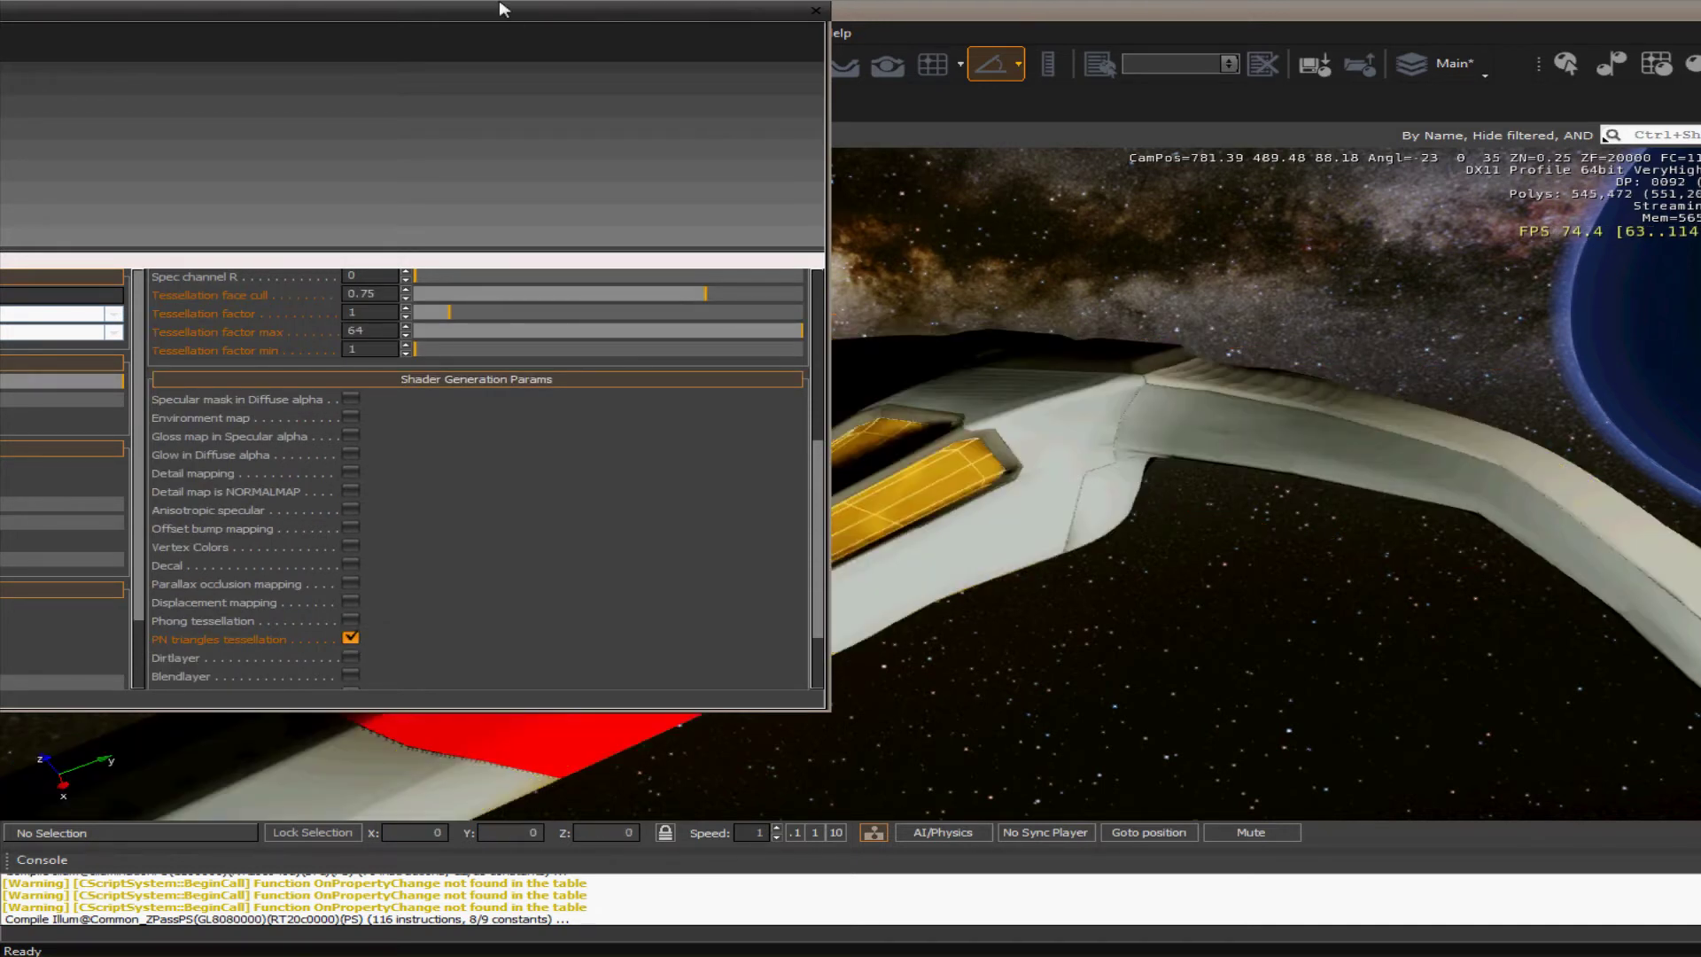
pyautogui.moveTo(500, 9); pyautogui.dragTo(26, 426)
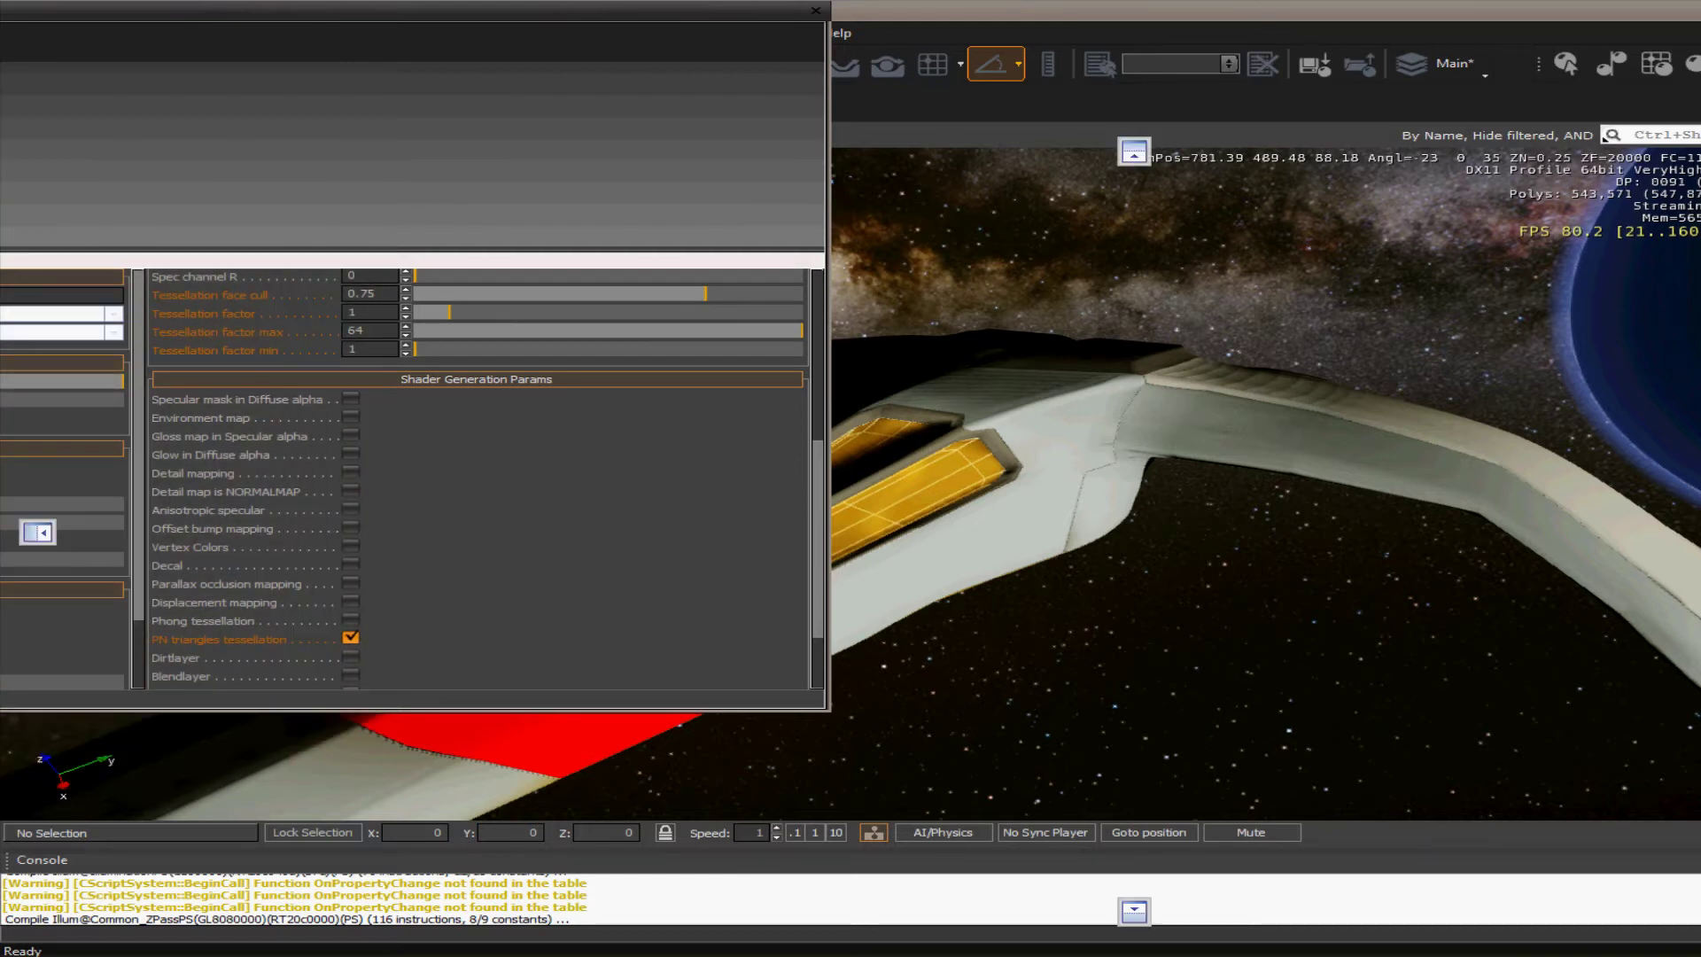
pyautogui.click(816, 10)
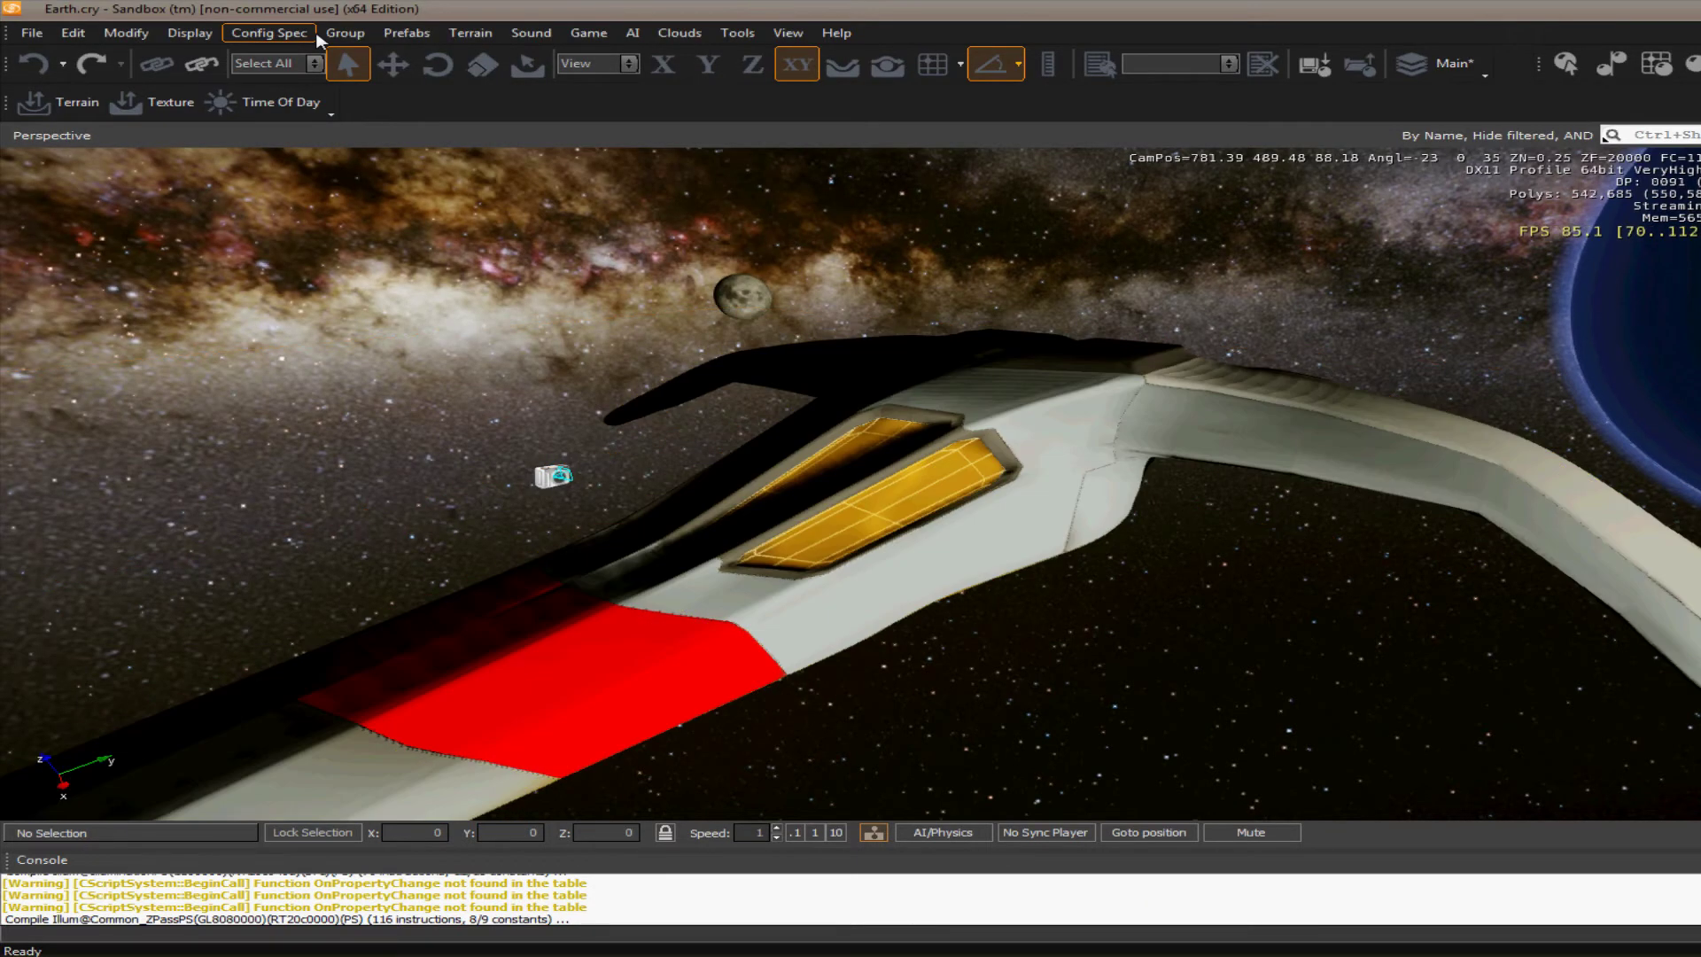
pyautogui.click(188, 32)
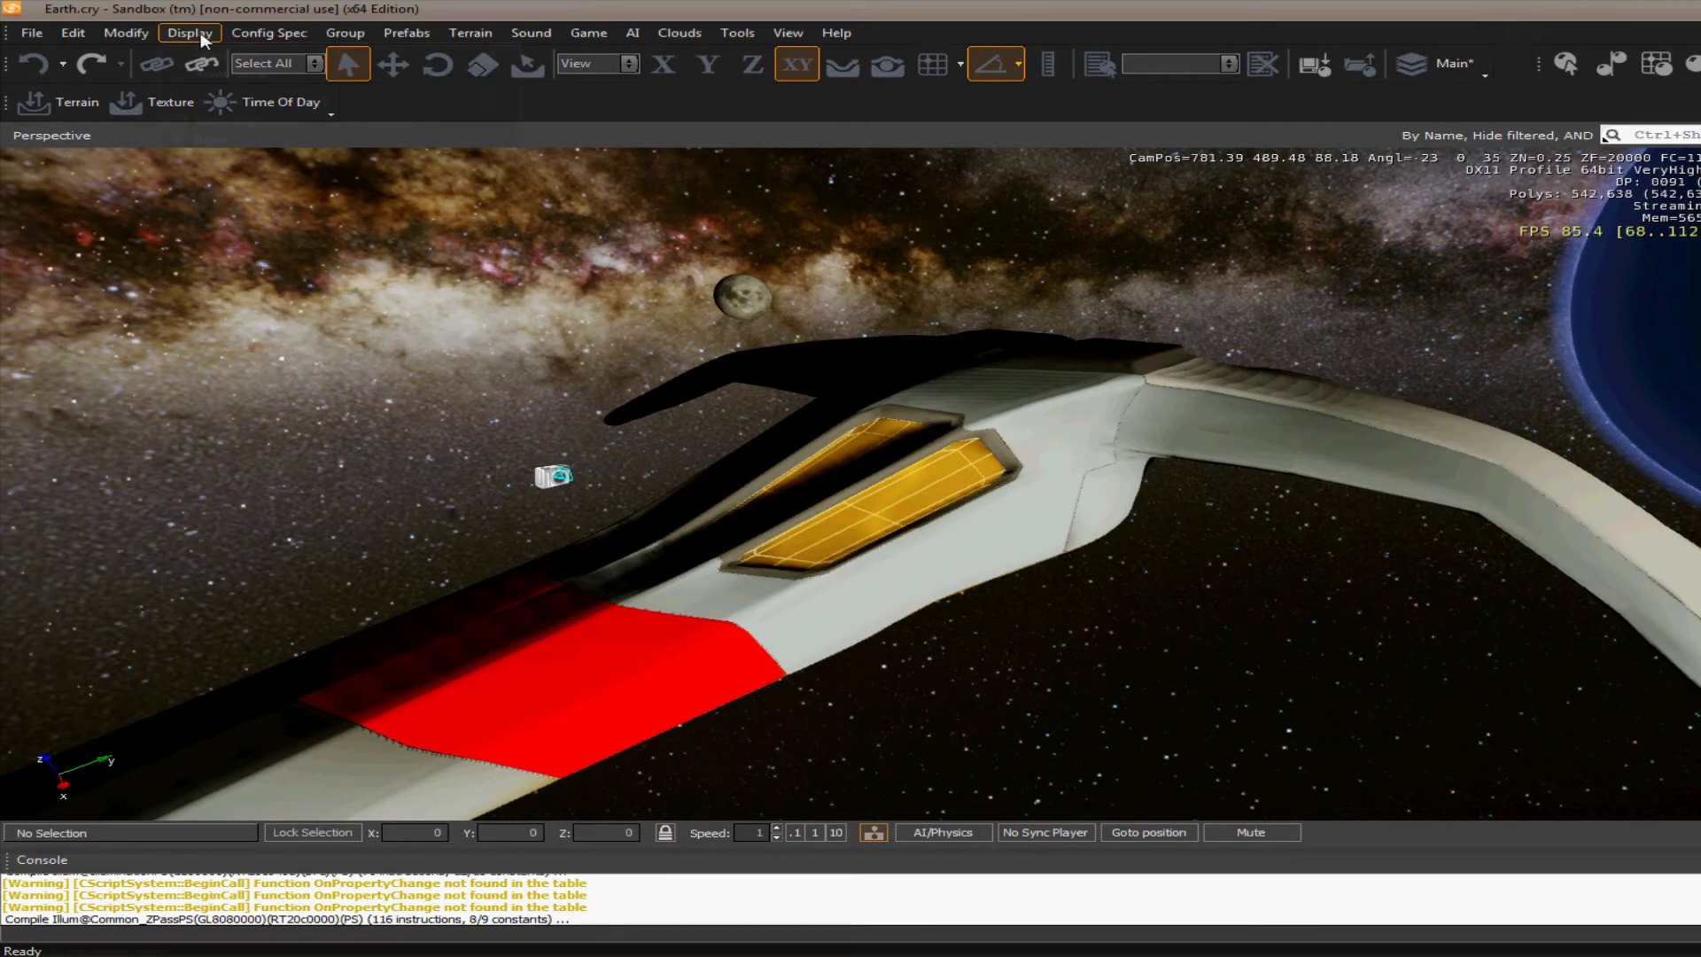
# Zoom in and out on the bomber's tessellated wireframe, then reopen its material with M.
pyautogui.click(221, 360)
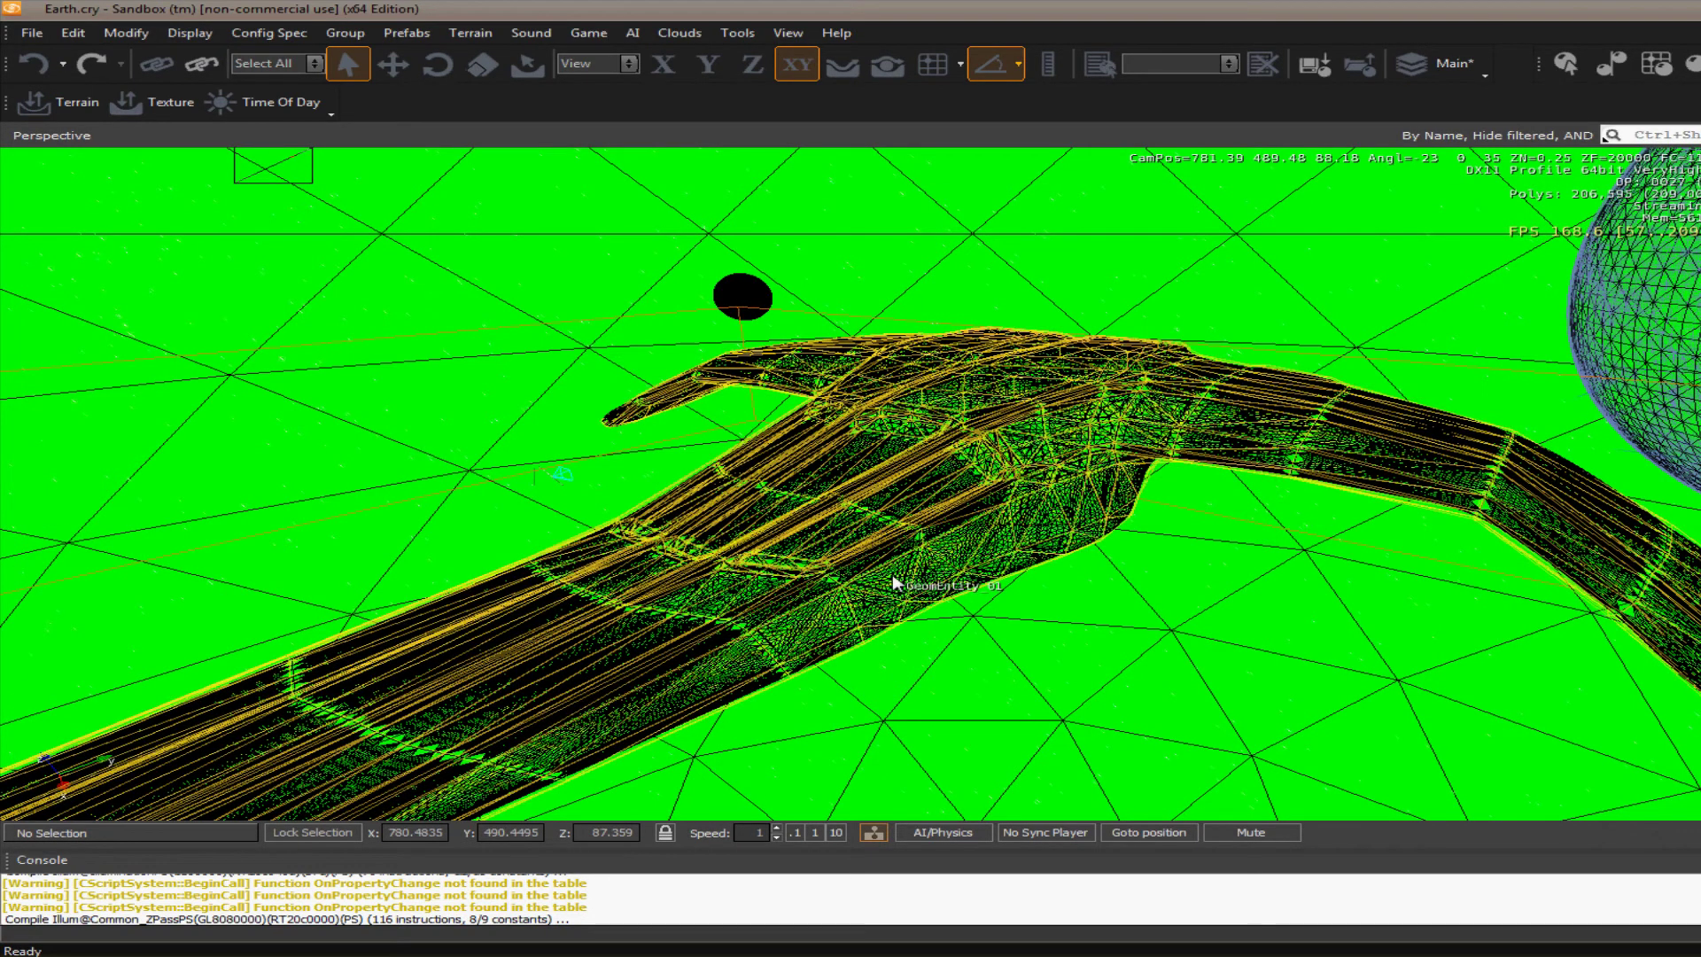
pyautogui.scroll(3, 381, 763)
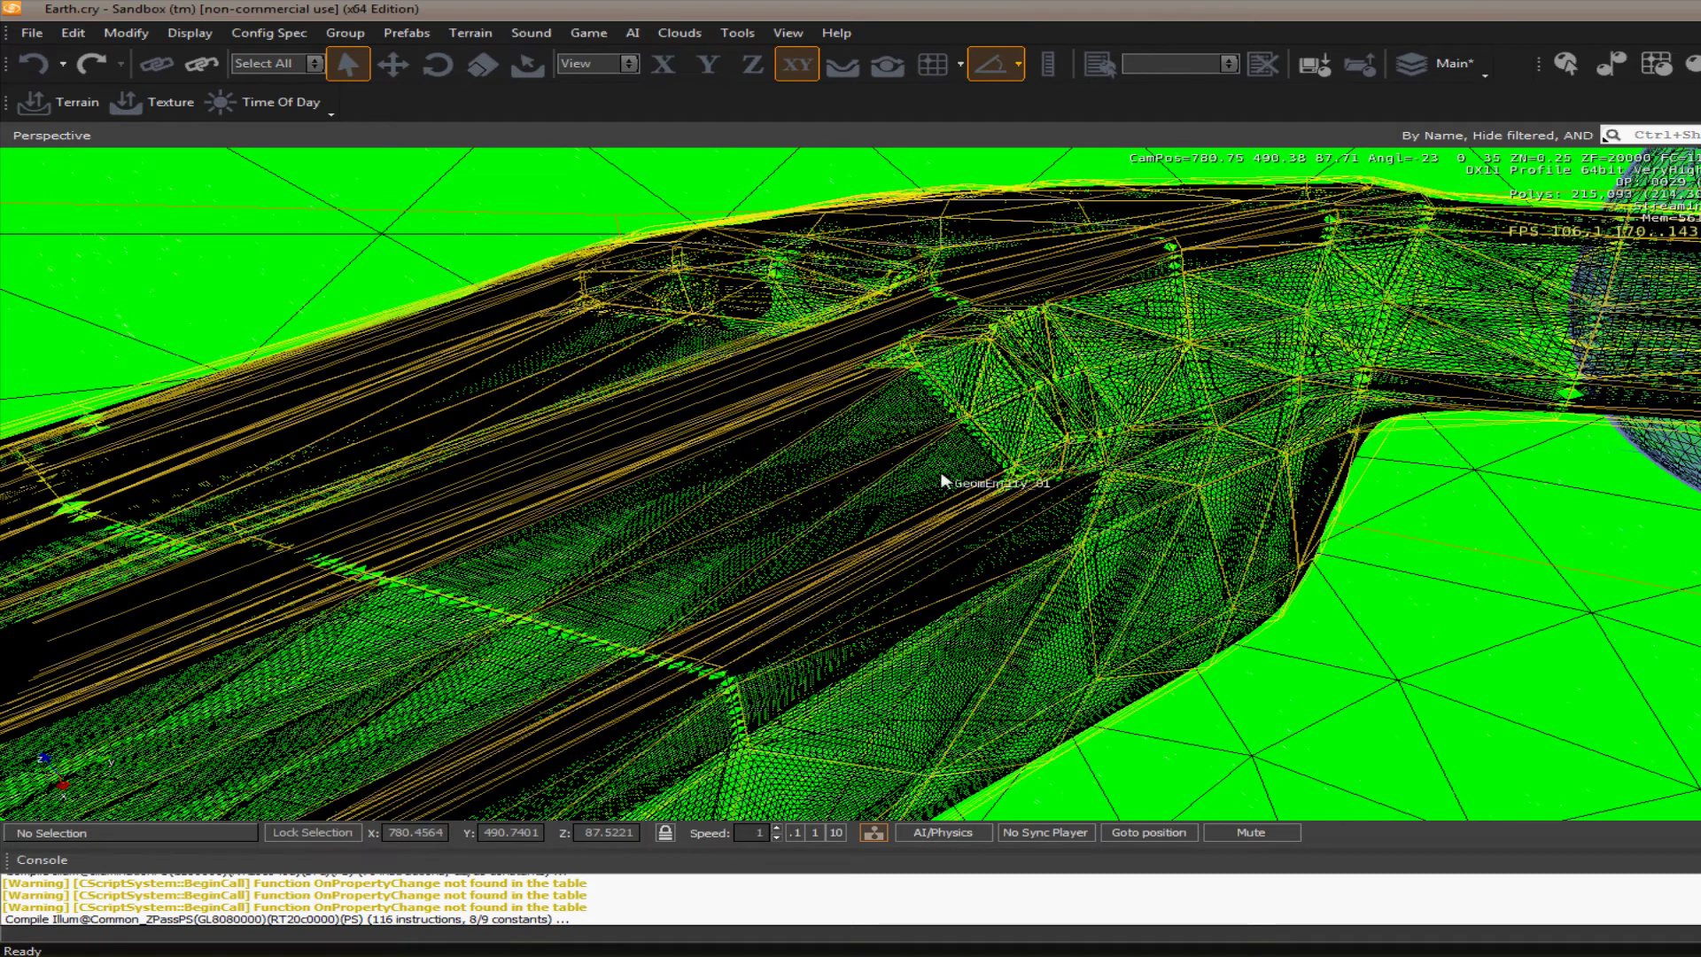
pyautogui.scroll(-3, 703, 603)
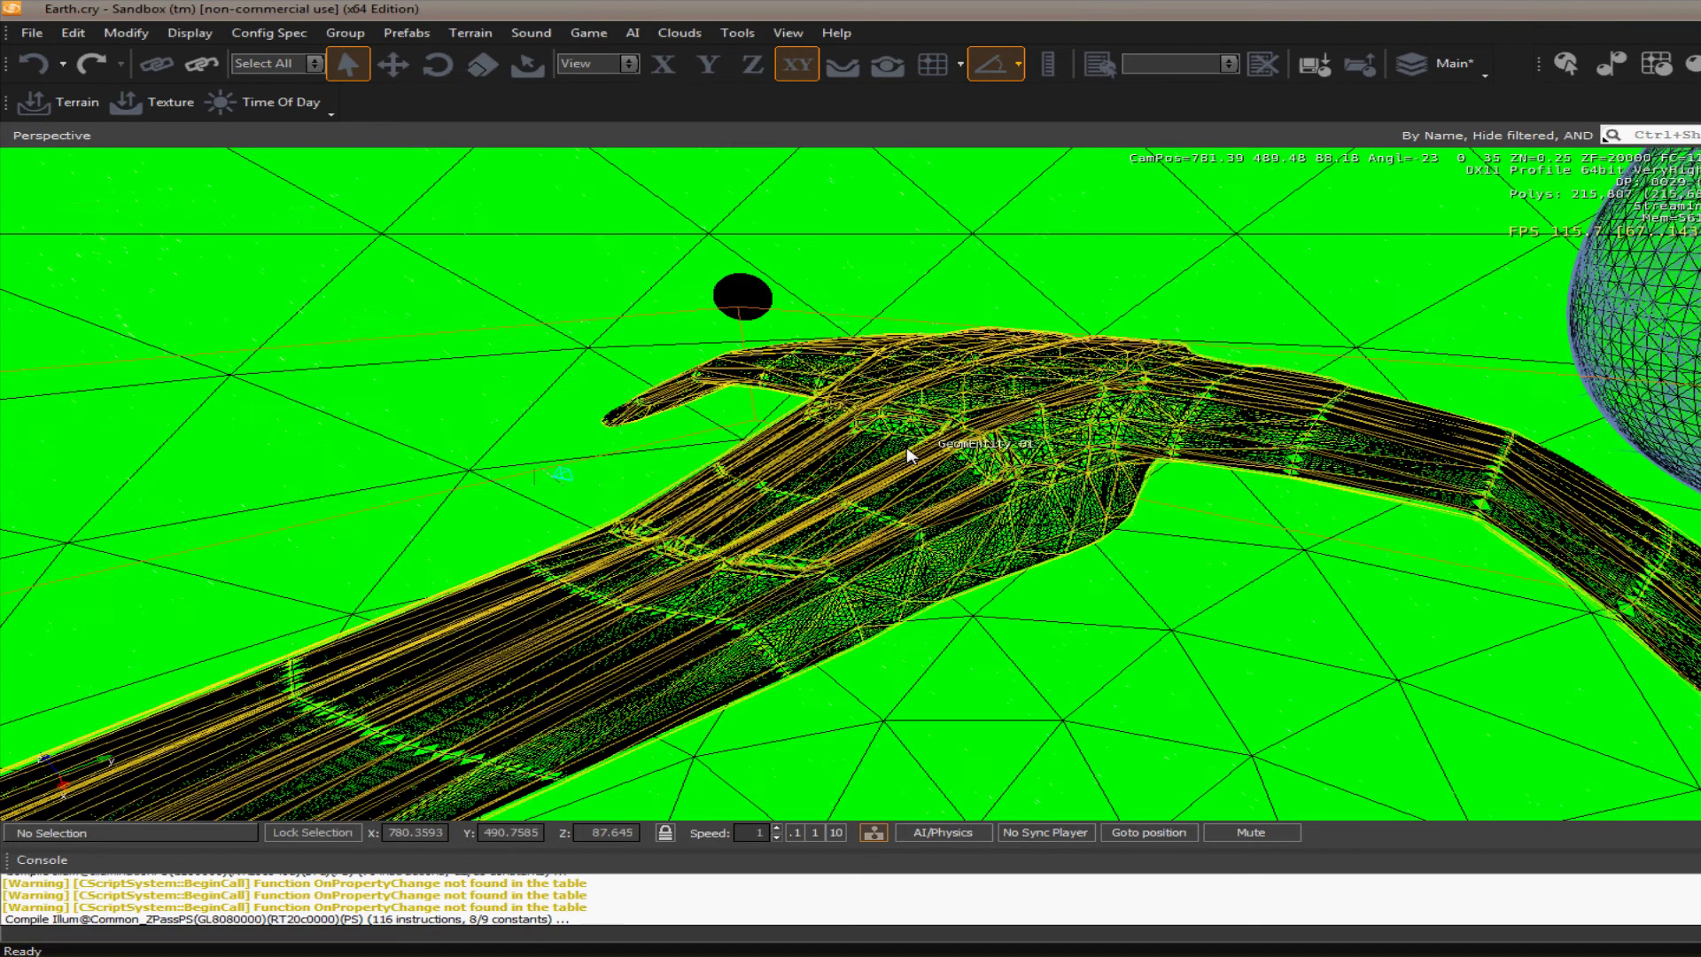
pyautogui.scroll(-3, 908, 456)
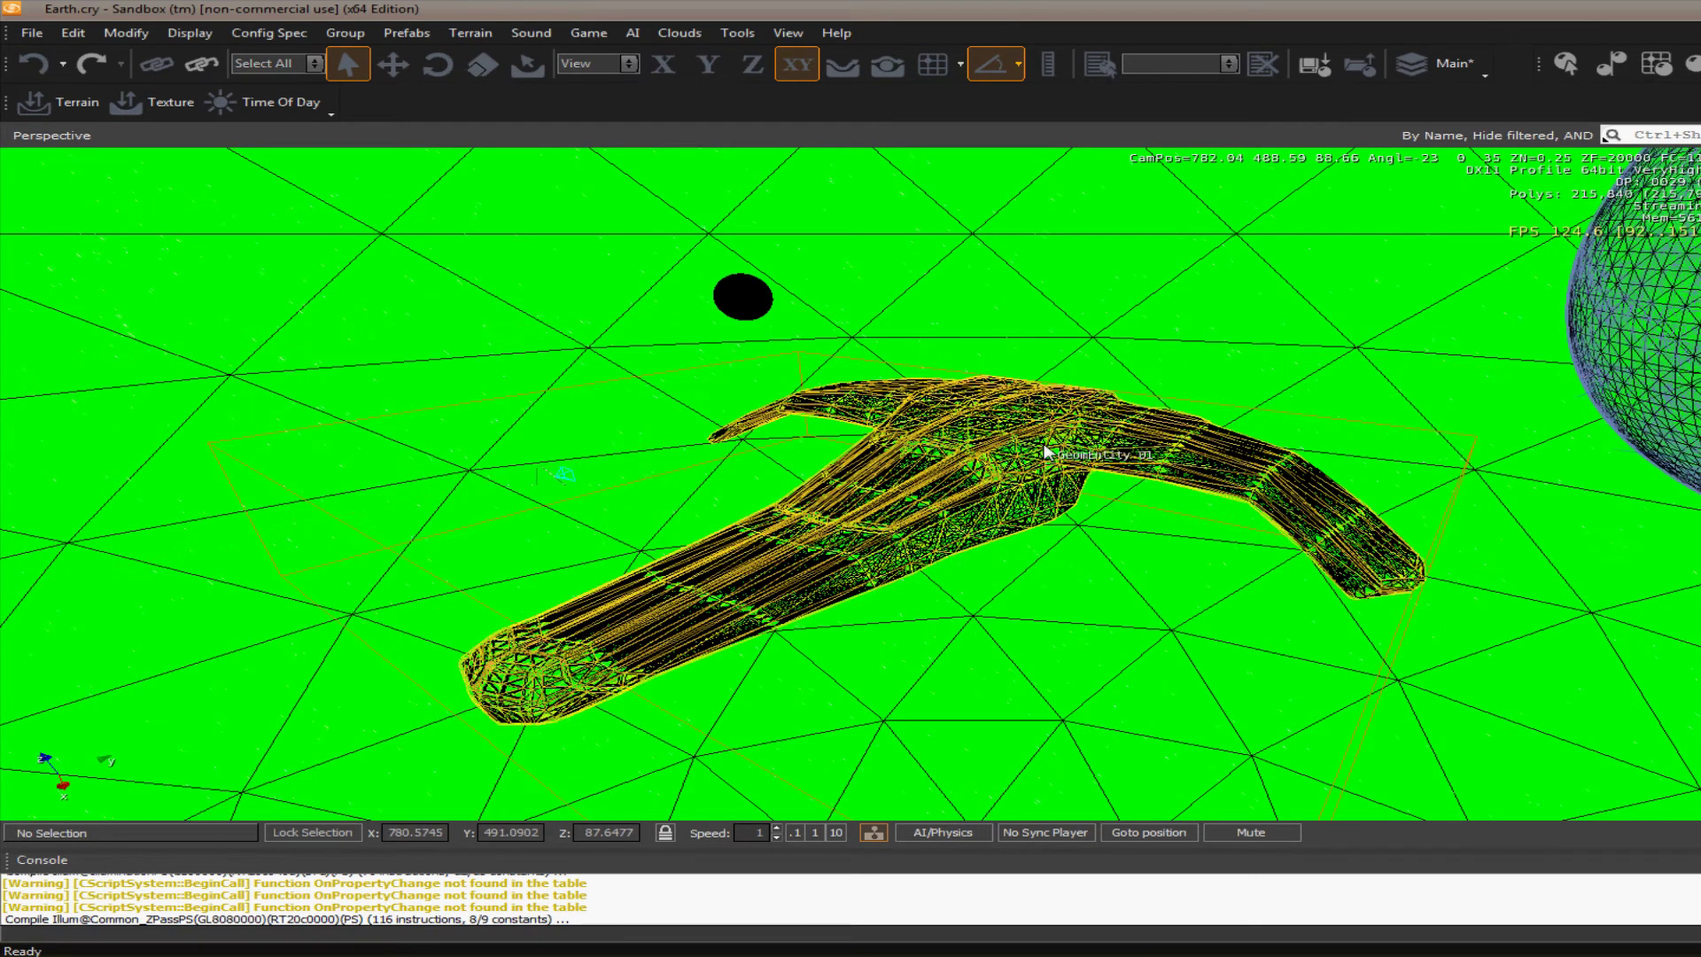
pyautogui.scroll(-3, 1045, 452)
pyautogui.scroll(-3, 1019, 488)
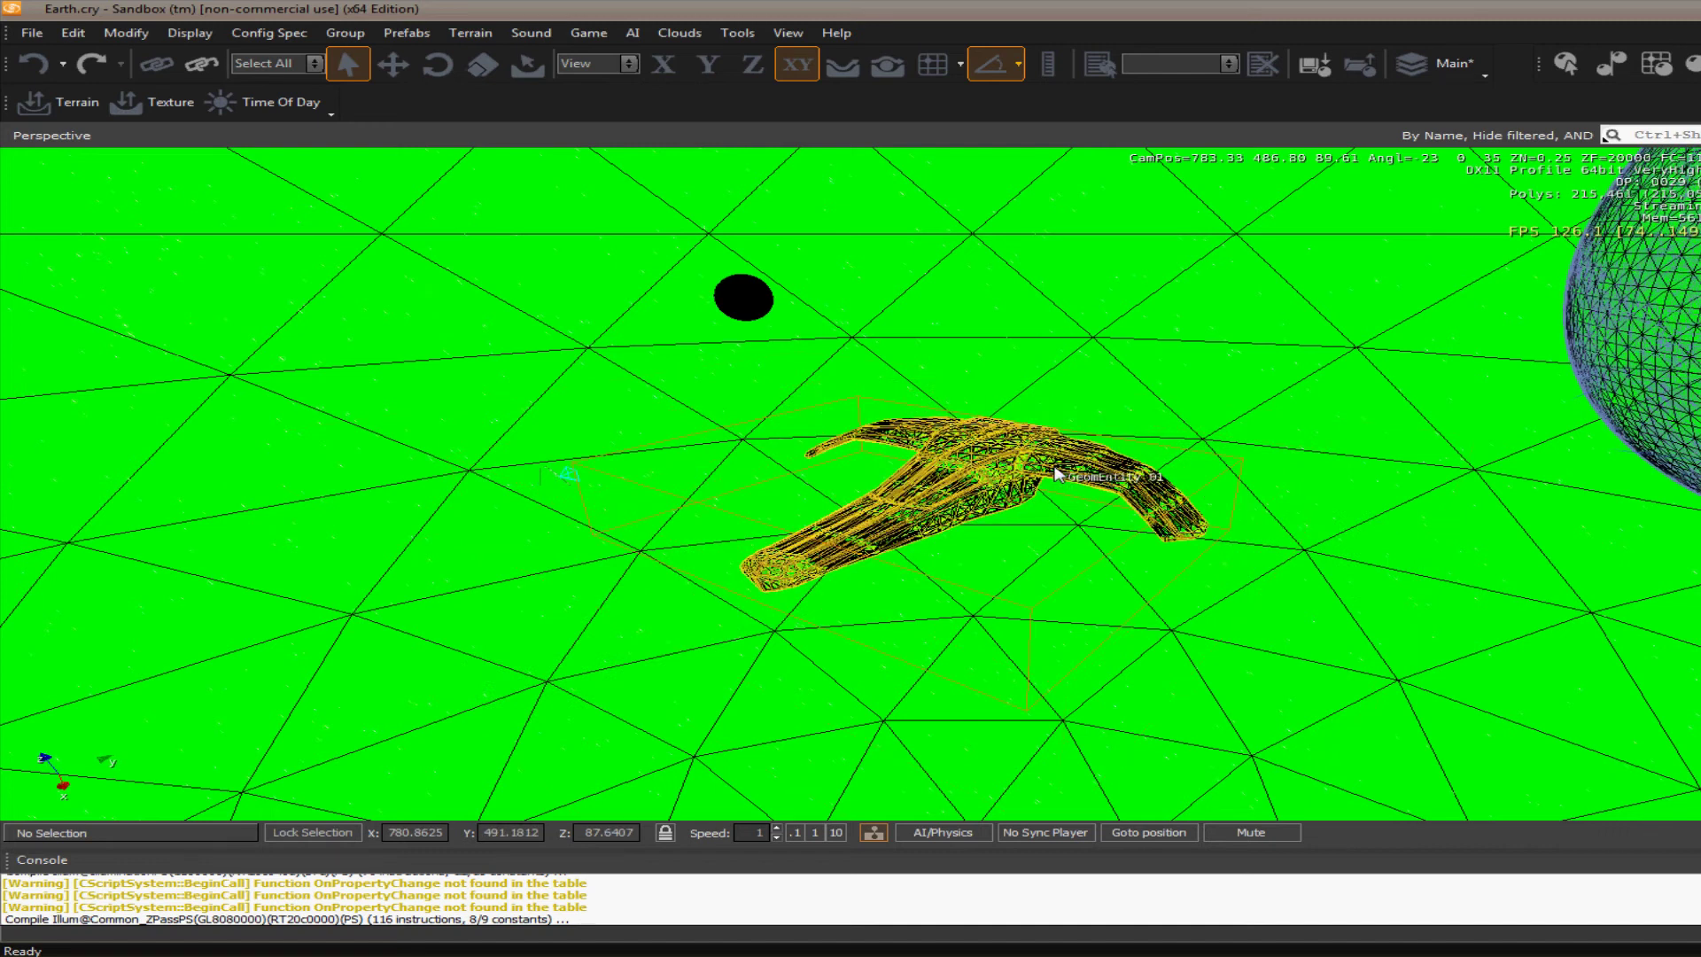
pyautogui.scroll(-3, 1050, 479)
pyautogui.scroll(-3, 1040, 482)
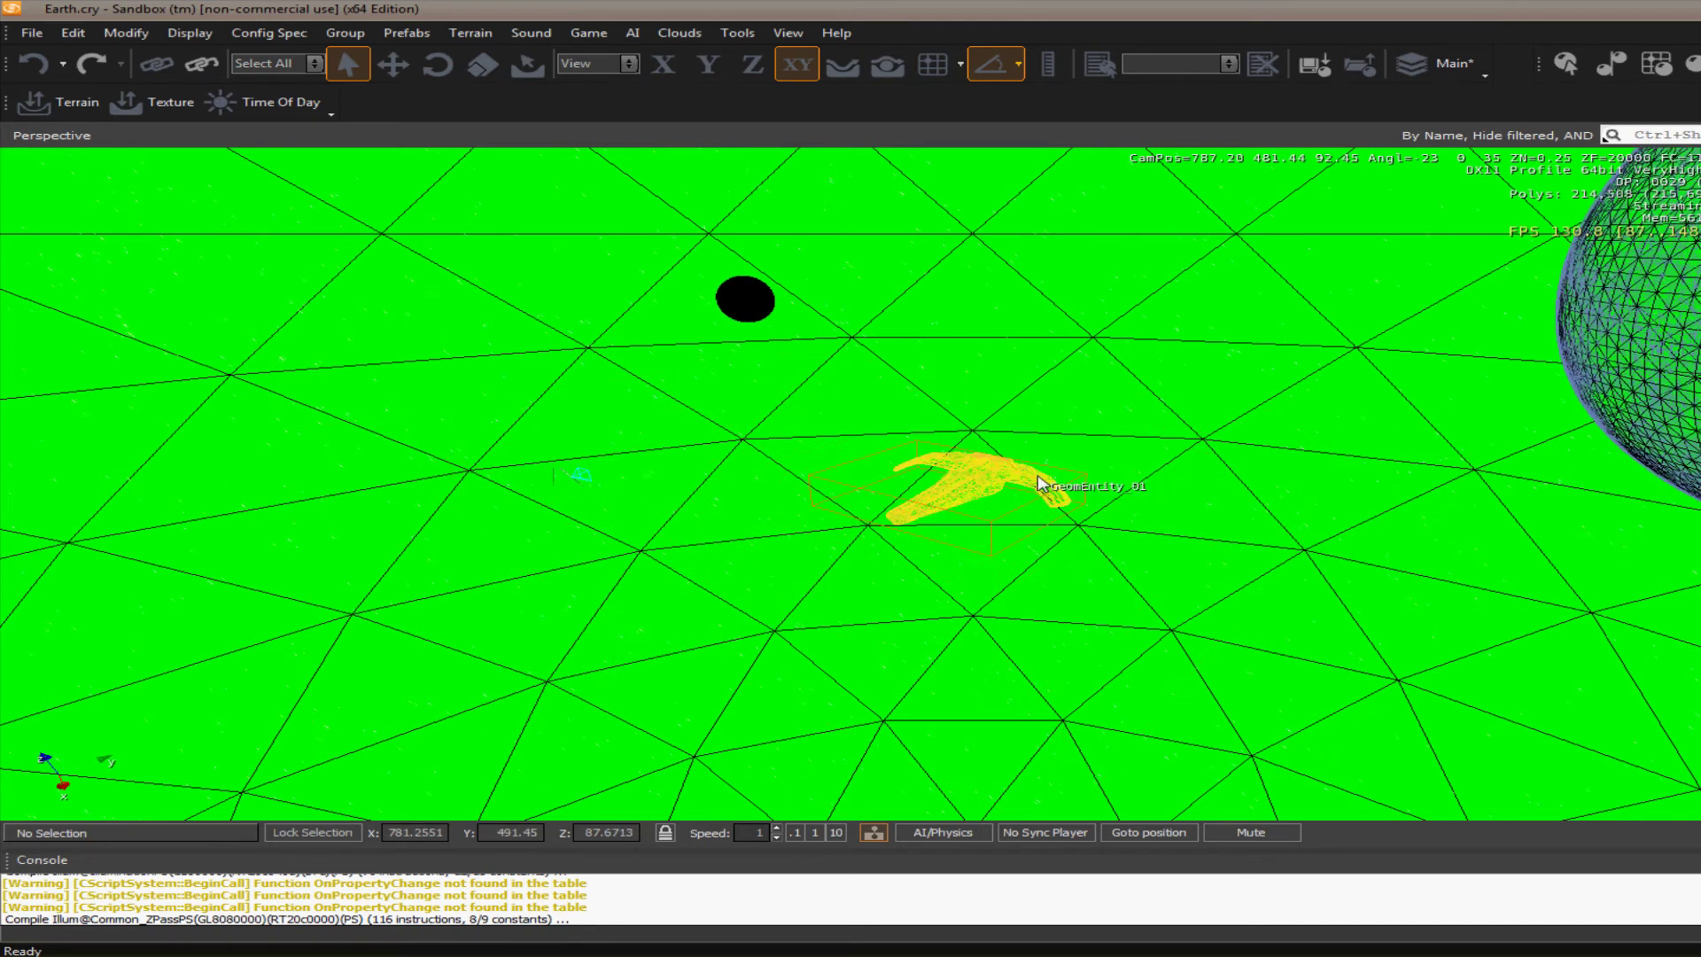
pyautogui.scroll(3, 1041, 482)
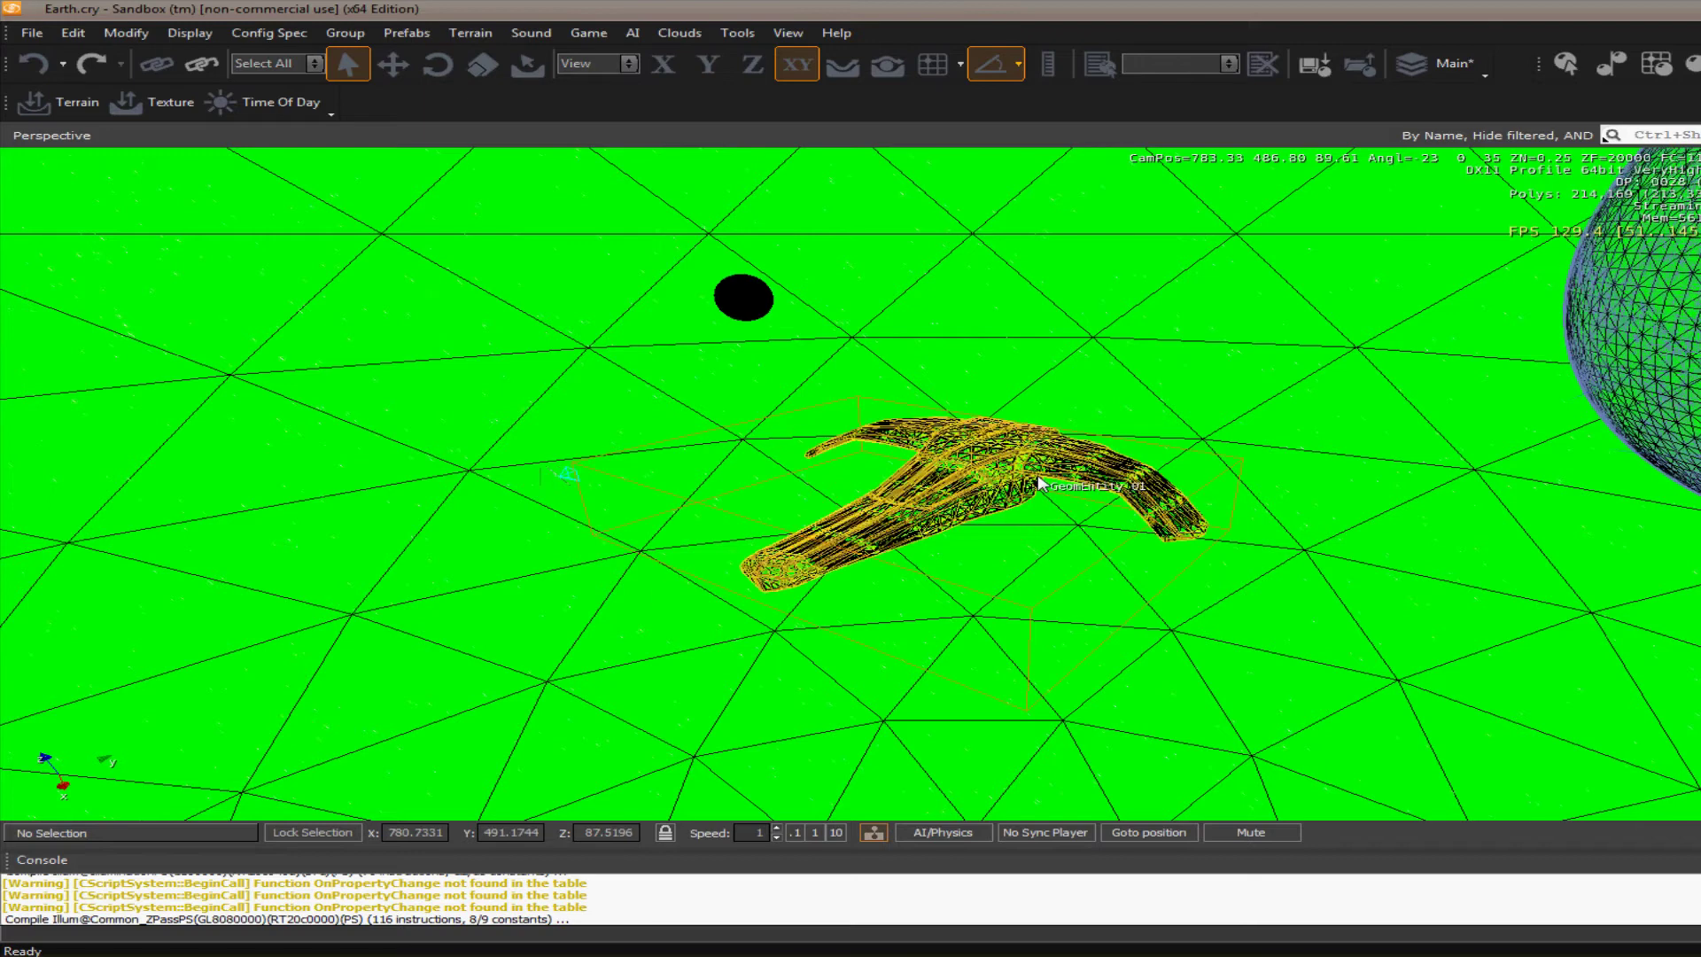
pyautogui.scroll(3, 1041, 483)
pyautogui.scroll(3, 1041, 483)
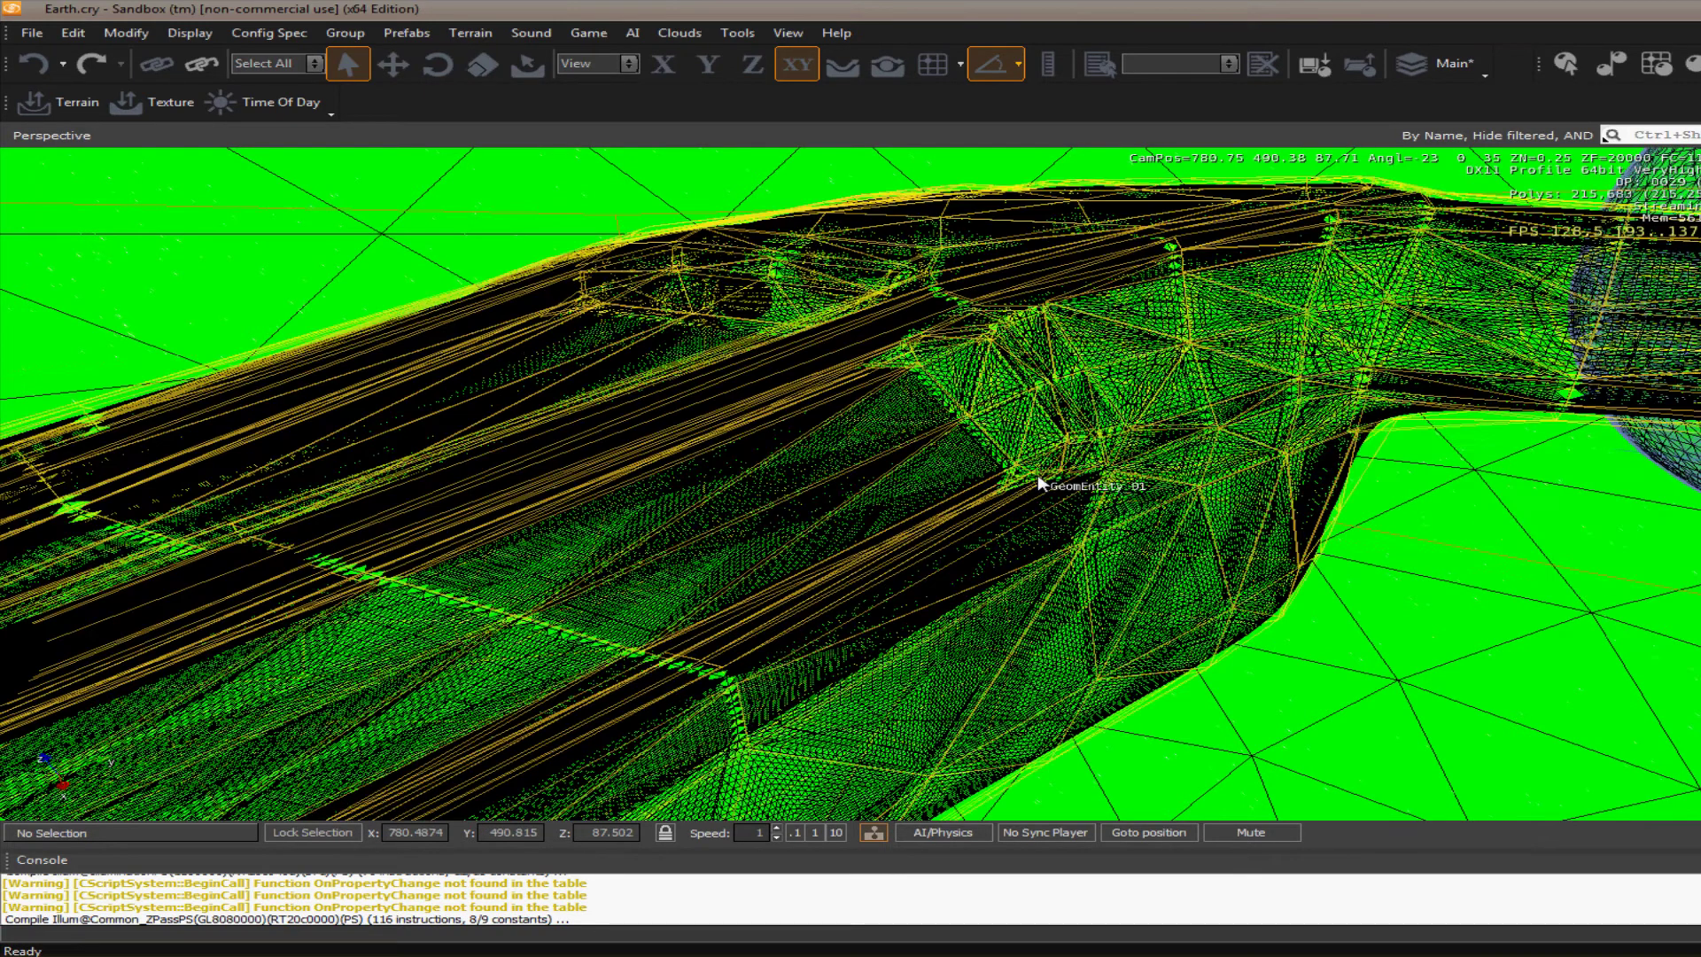
pyautogui.scroll(-3, 1041, 482)
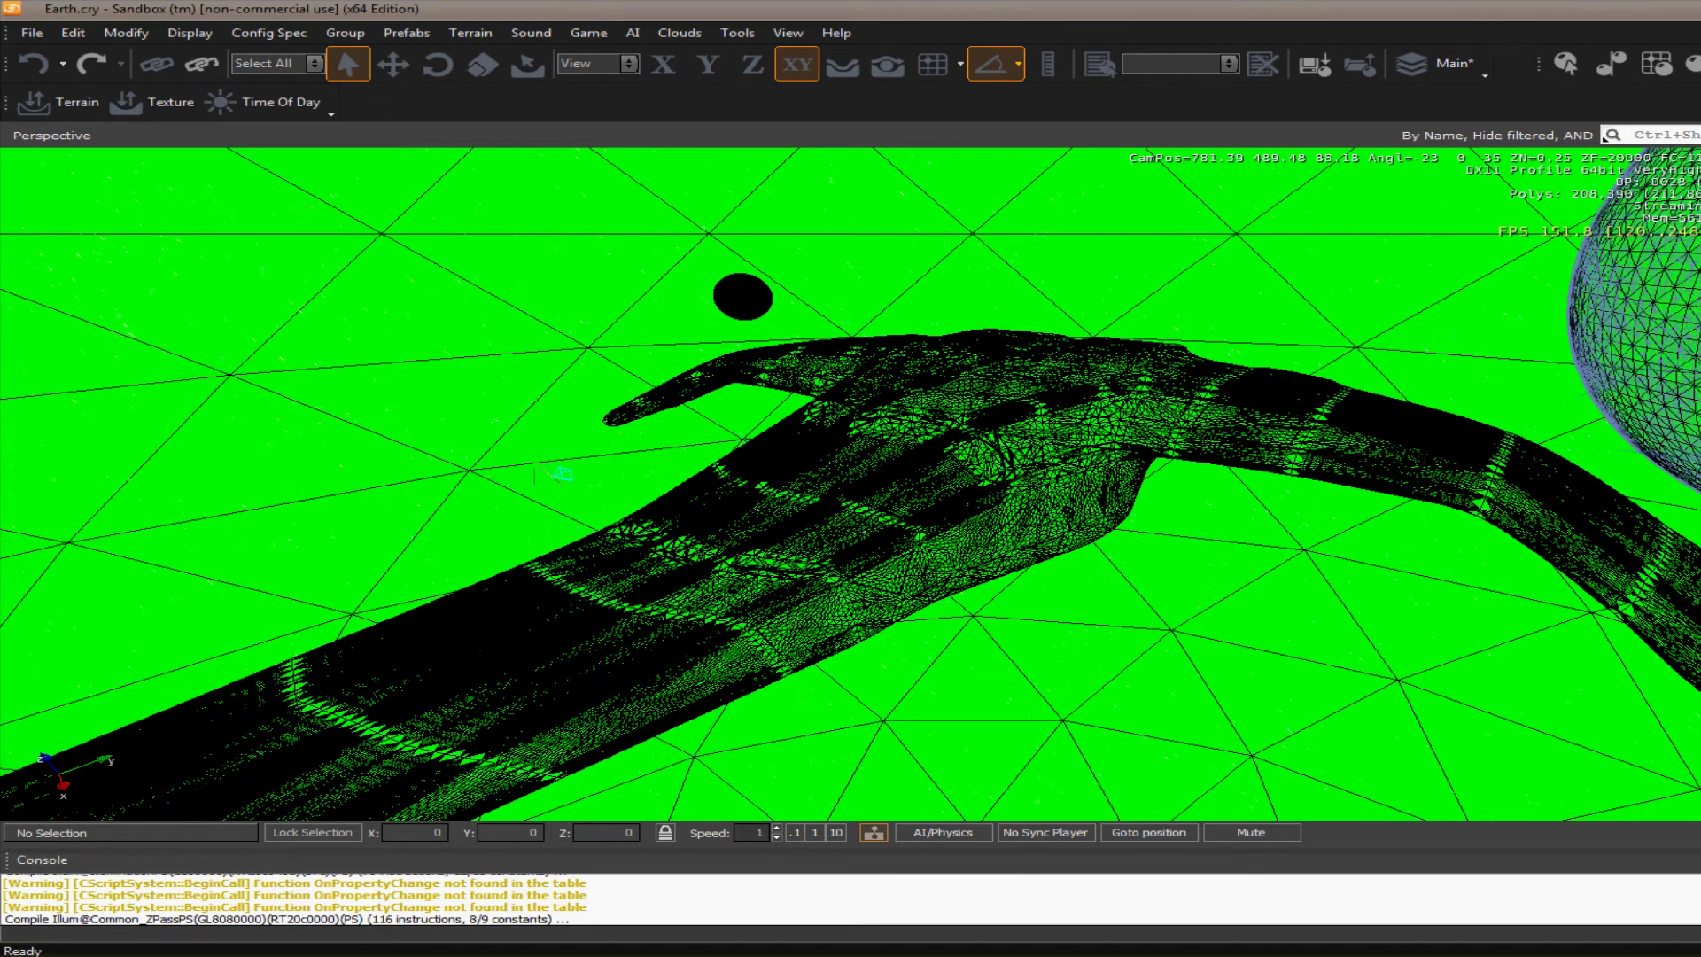
pyautogui.press('m')
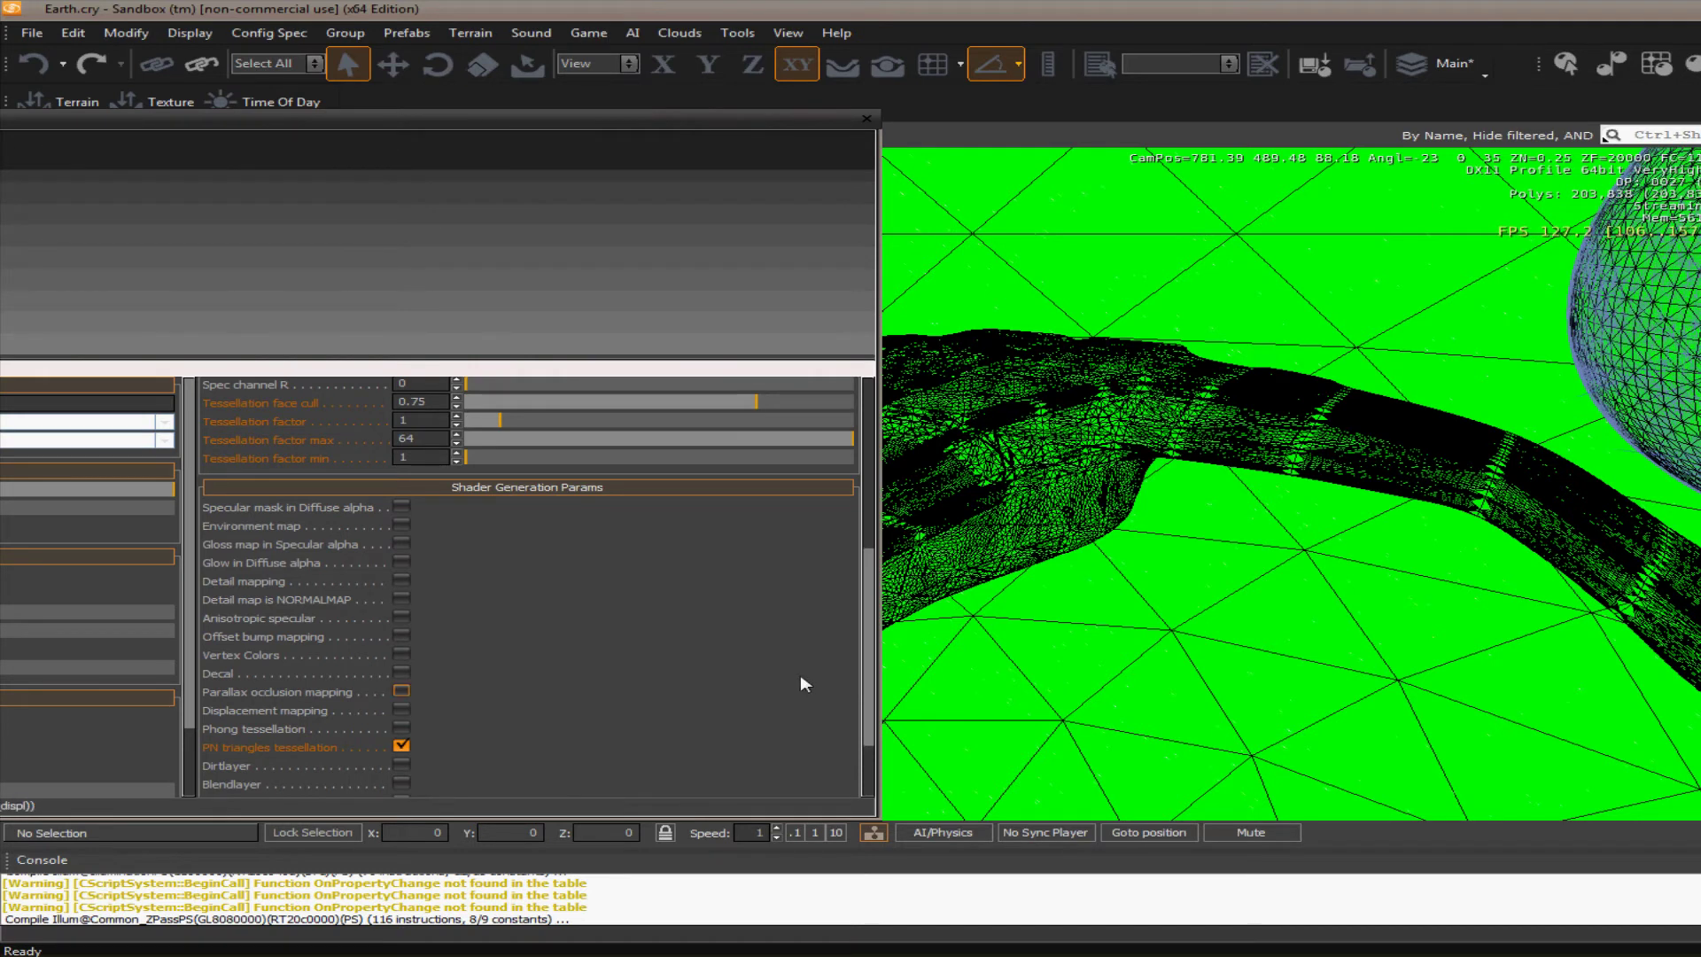
# Set the Terran_bomber tessellation factor to 1.
pyautogui.scroll(2, 801, 676)
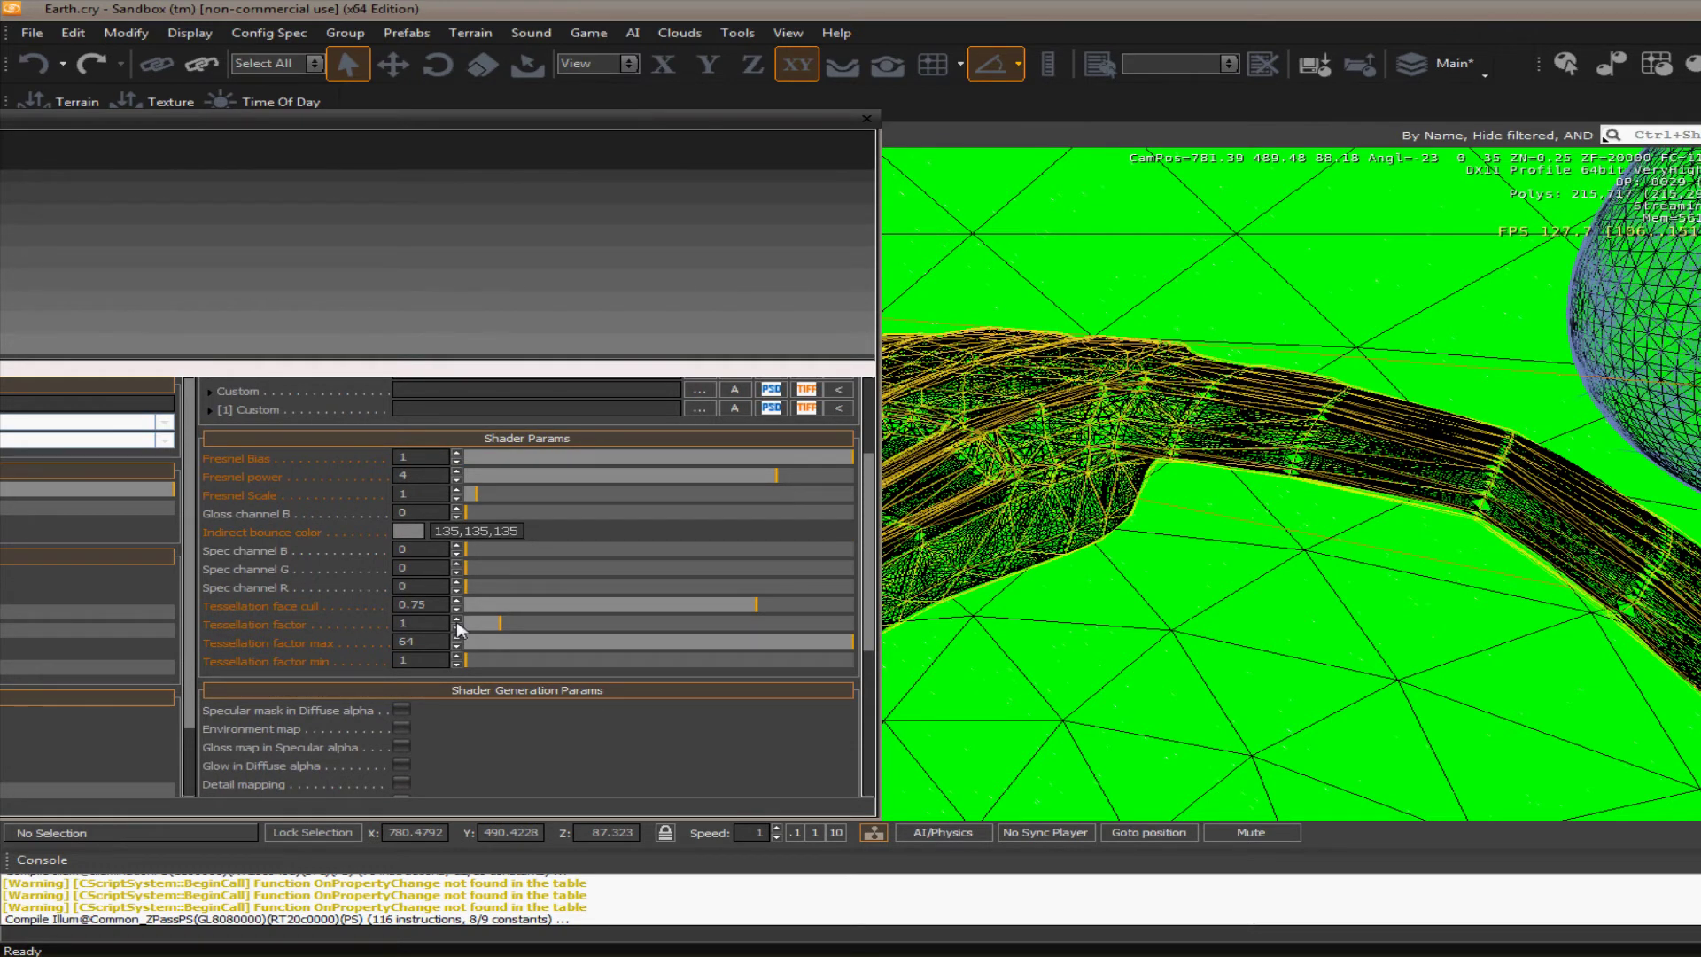
pyautogui.moveTo(459, 628); pyautogui.dragTo(477, 544)
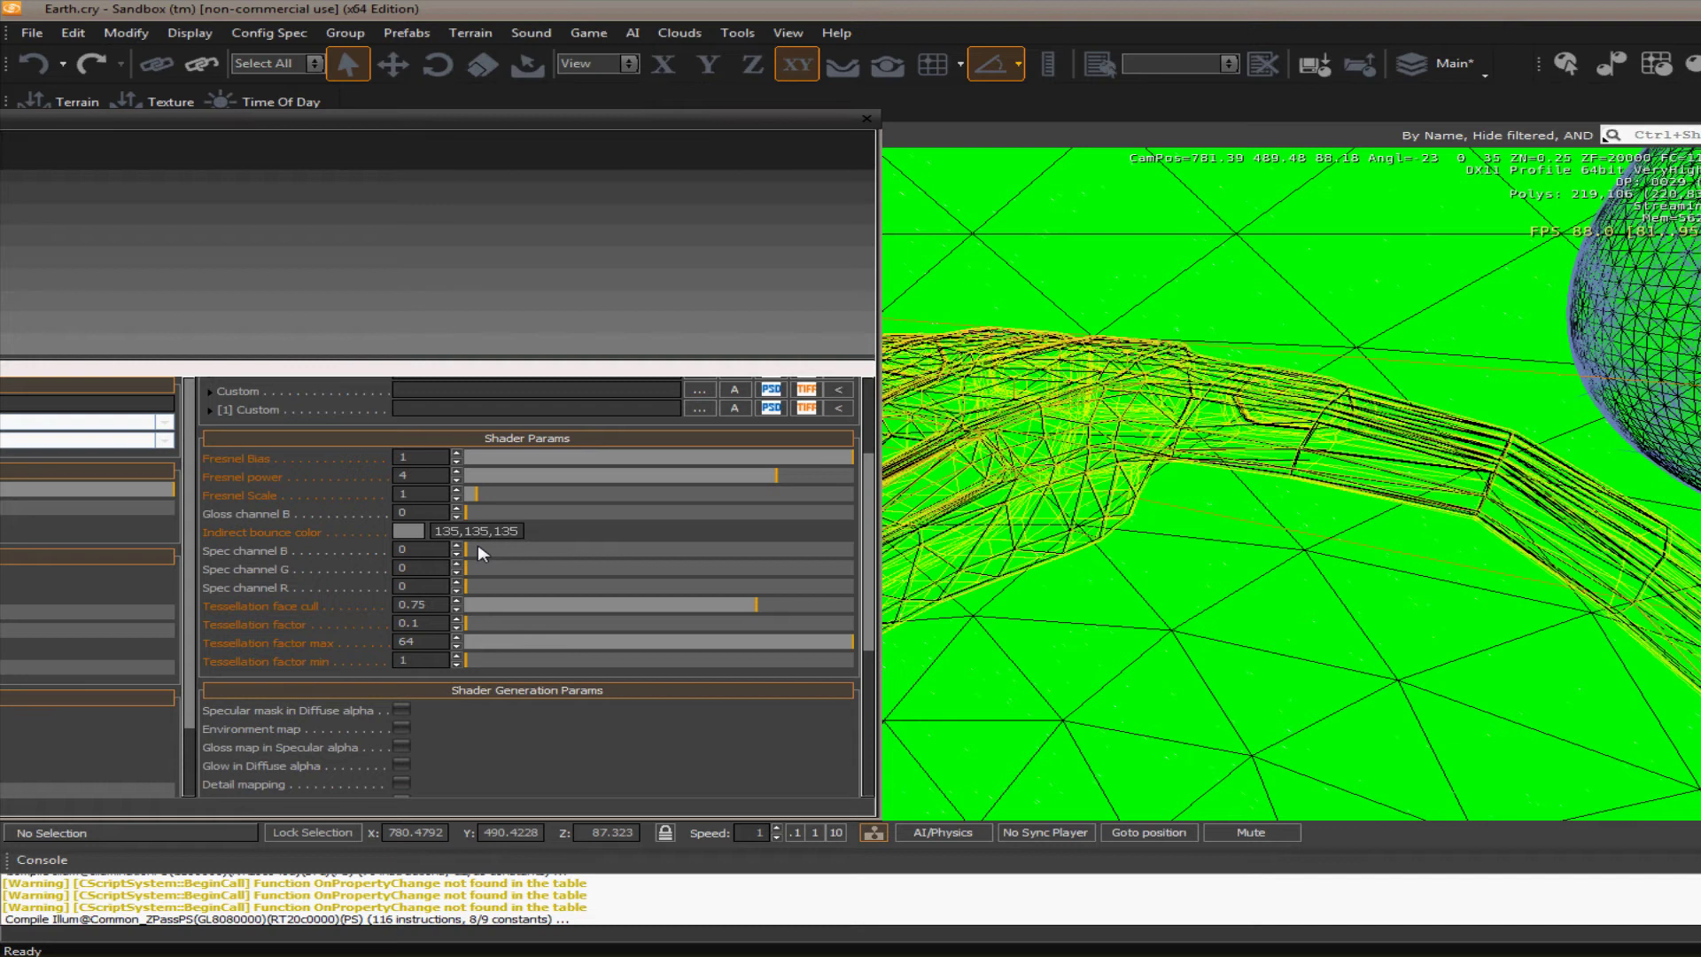
pyautogui.click(428, 628)
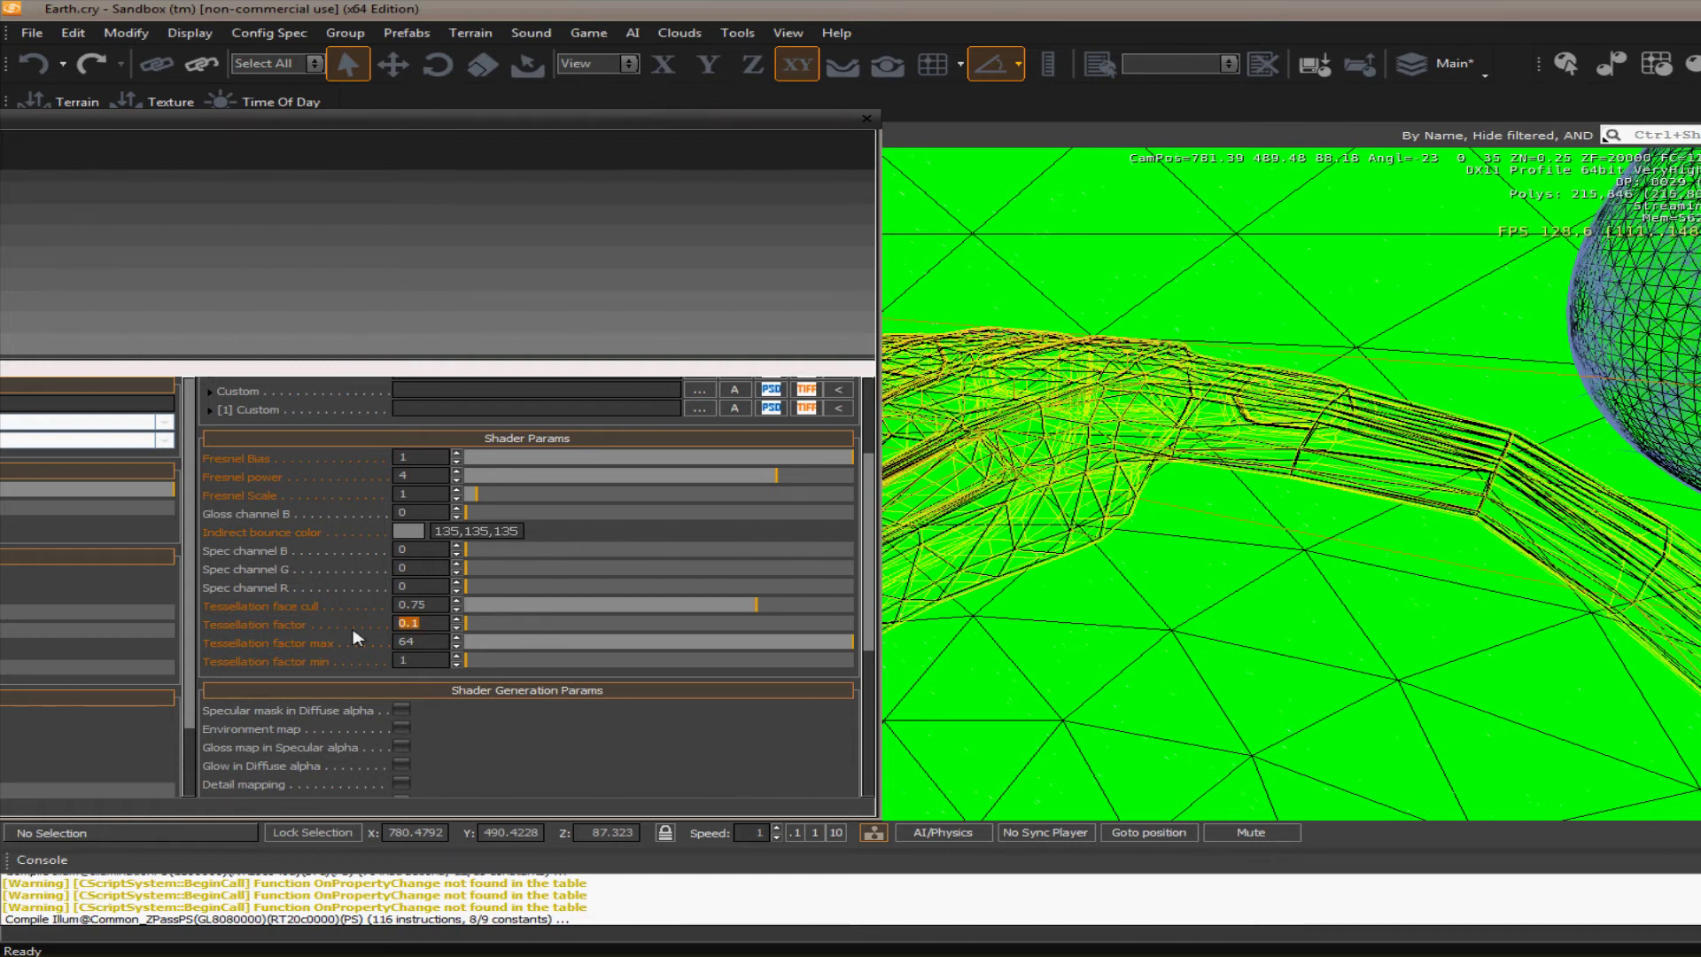
pyautogui.write('1')
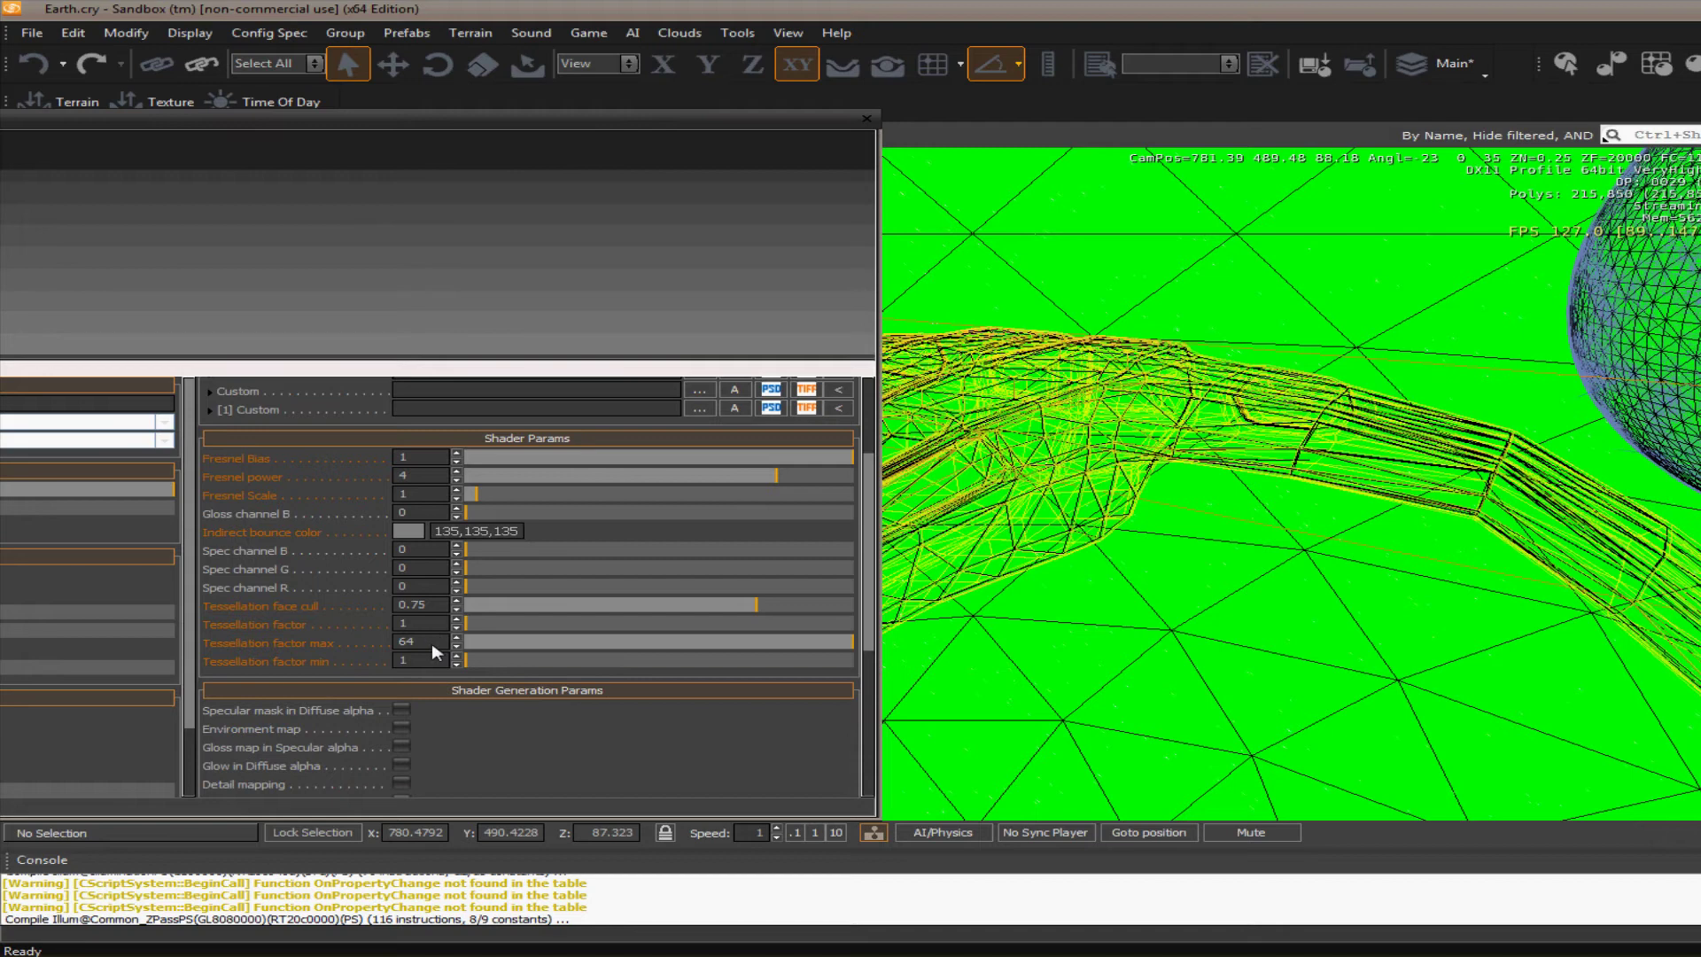
pyautogui.press('Return')
# Return the viewport to shaded view and dock the material panel beside it.
pyautogui.moveTo(466, 123); pyautogui.dragTo(466, 122)
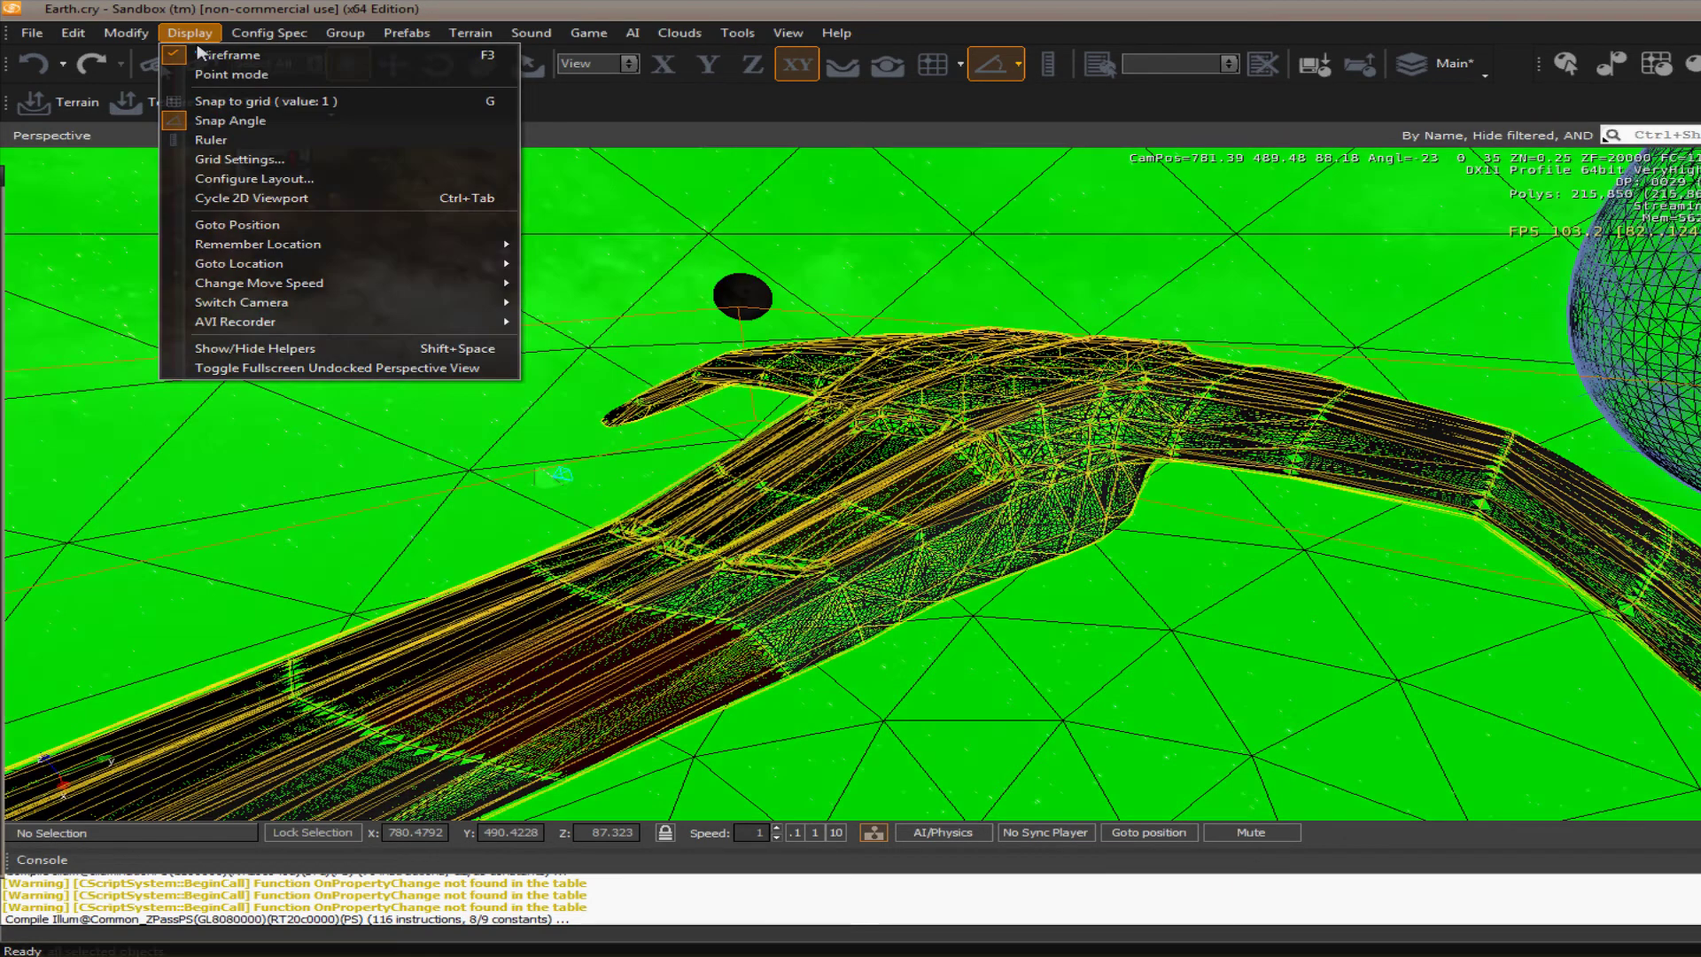
pyautogui.press('F3')
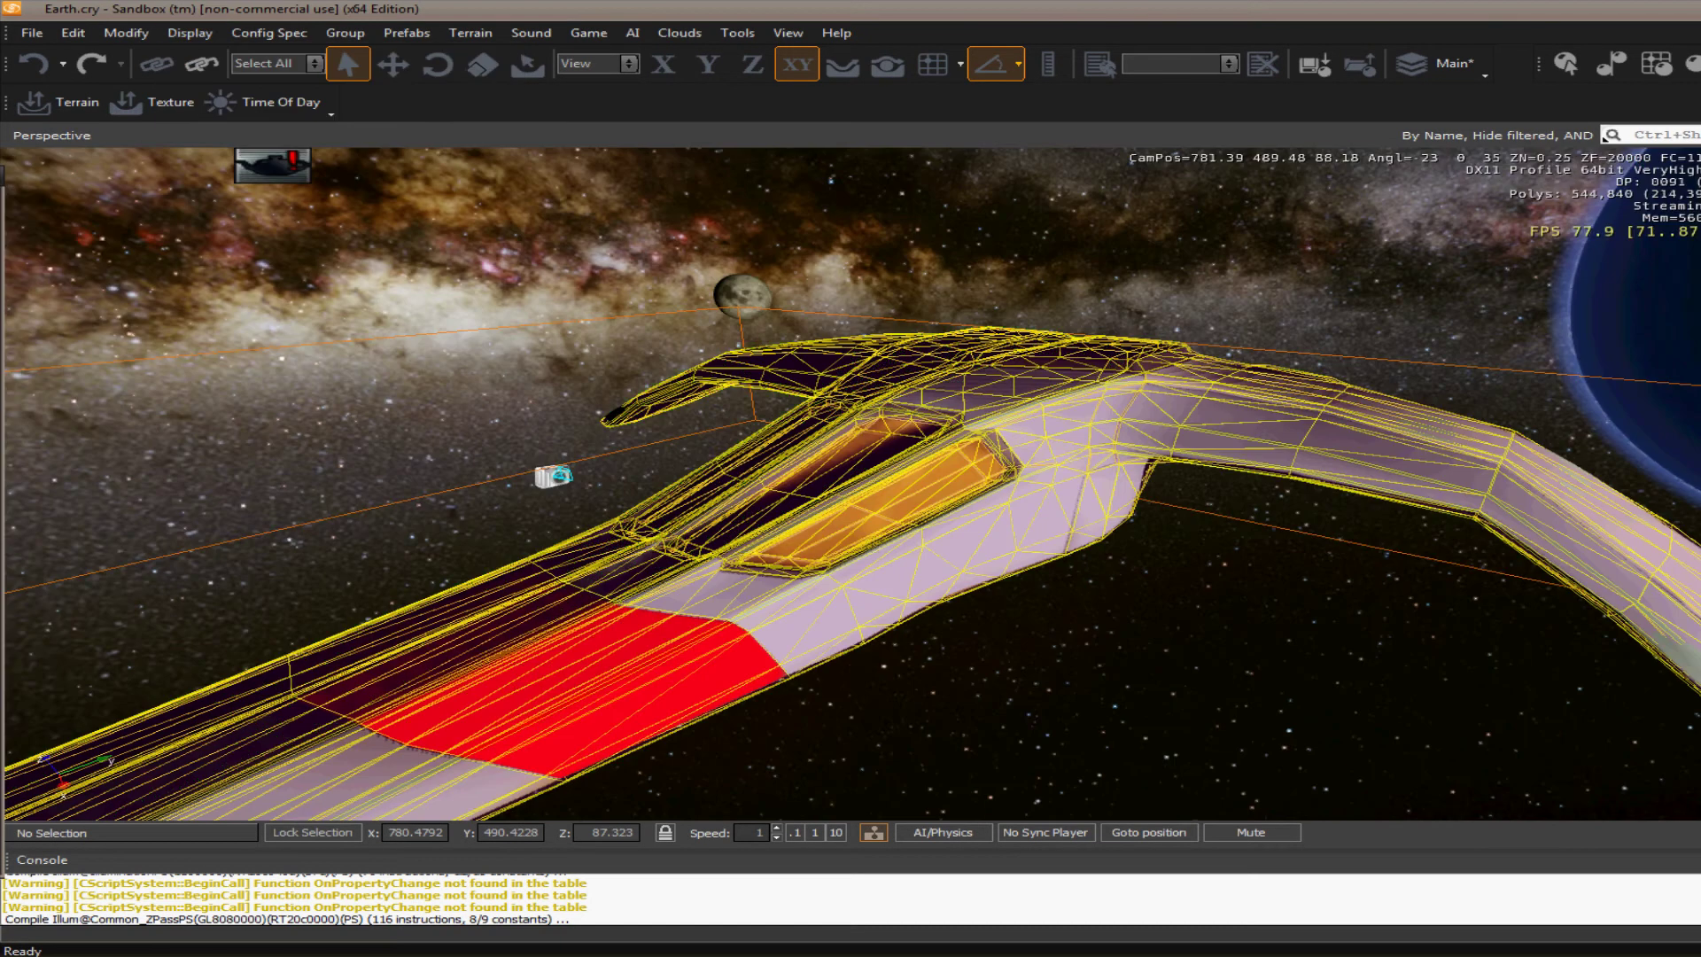
pyautogui.moveTo(157, 88); pyautogui.dragTo(542, 325)
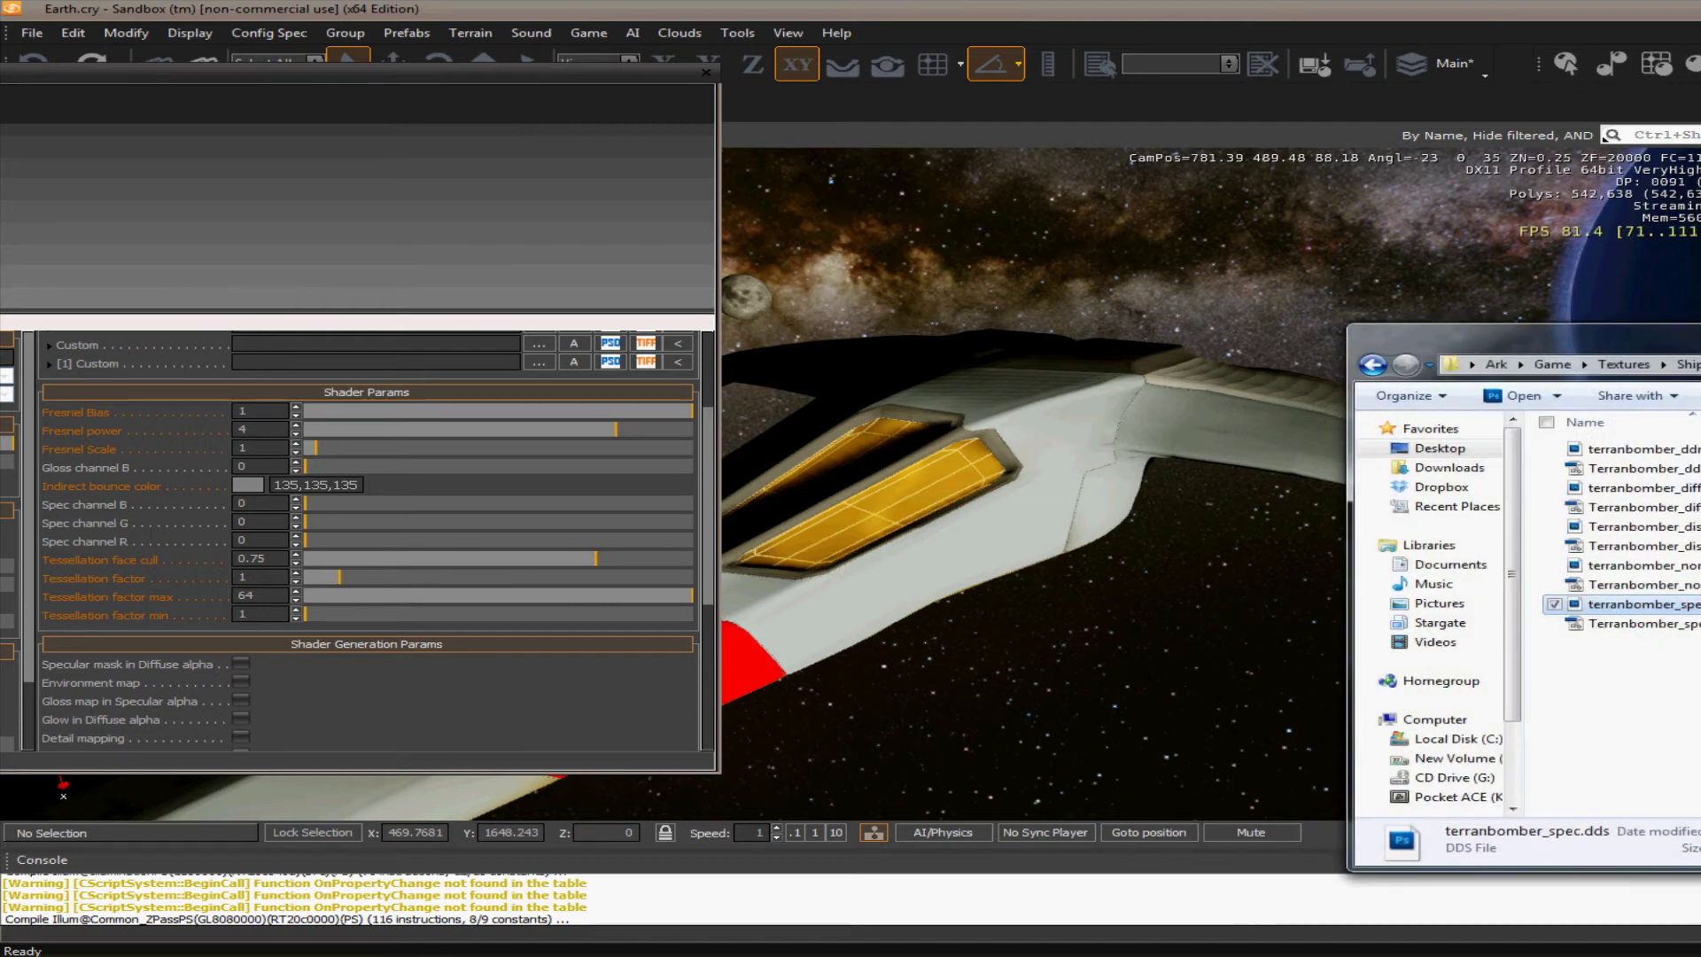
# Select Terranbomber_displ.dds in the Terran_bomber textures folder, then close that window.
pyautogui.hotkey('alt', 'Tab')
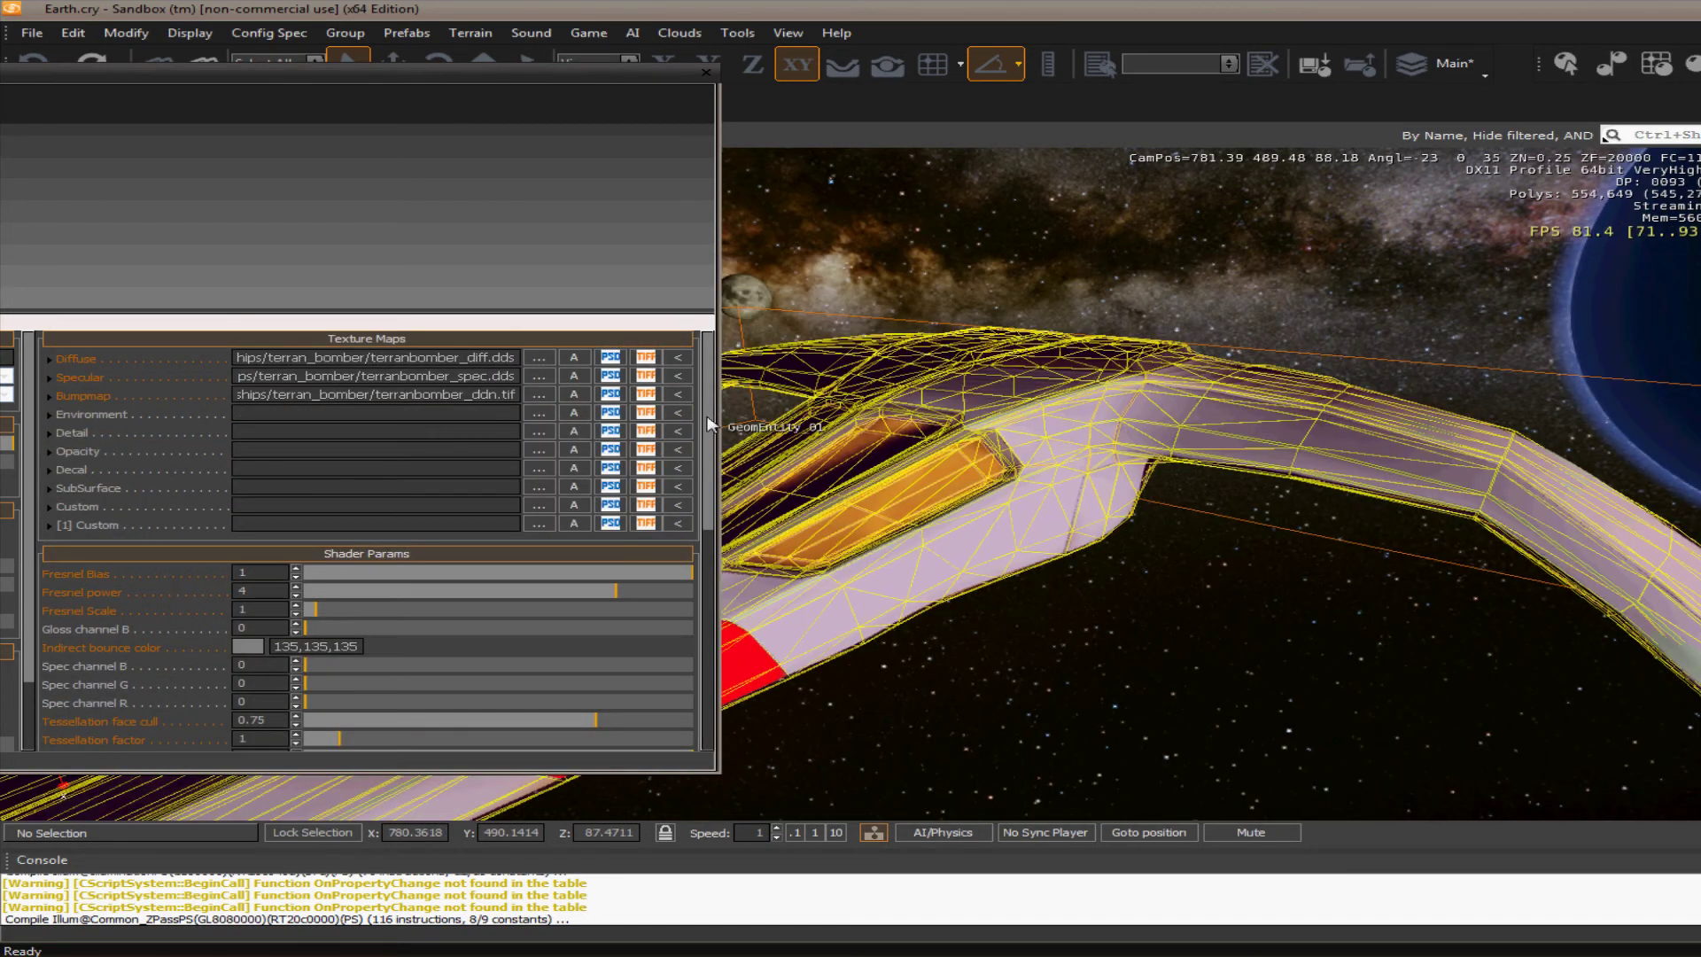
pyautogui.hotkey('alt', 'Tab')
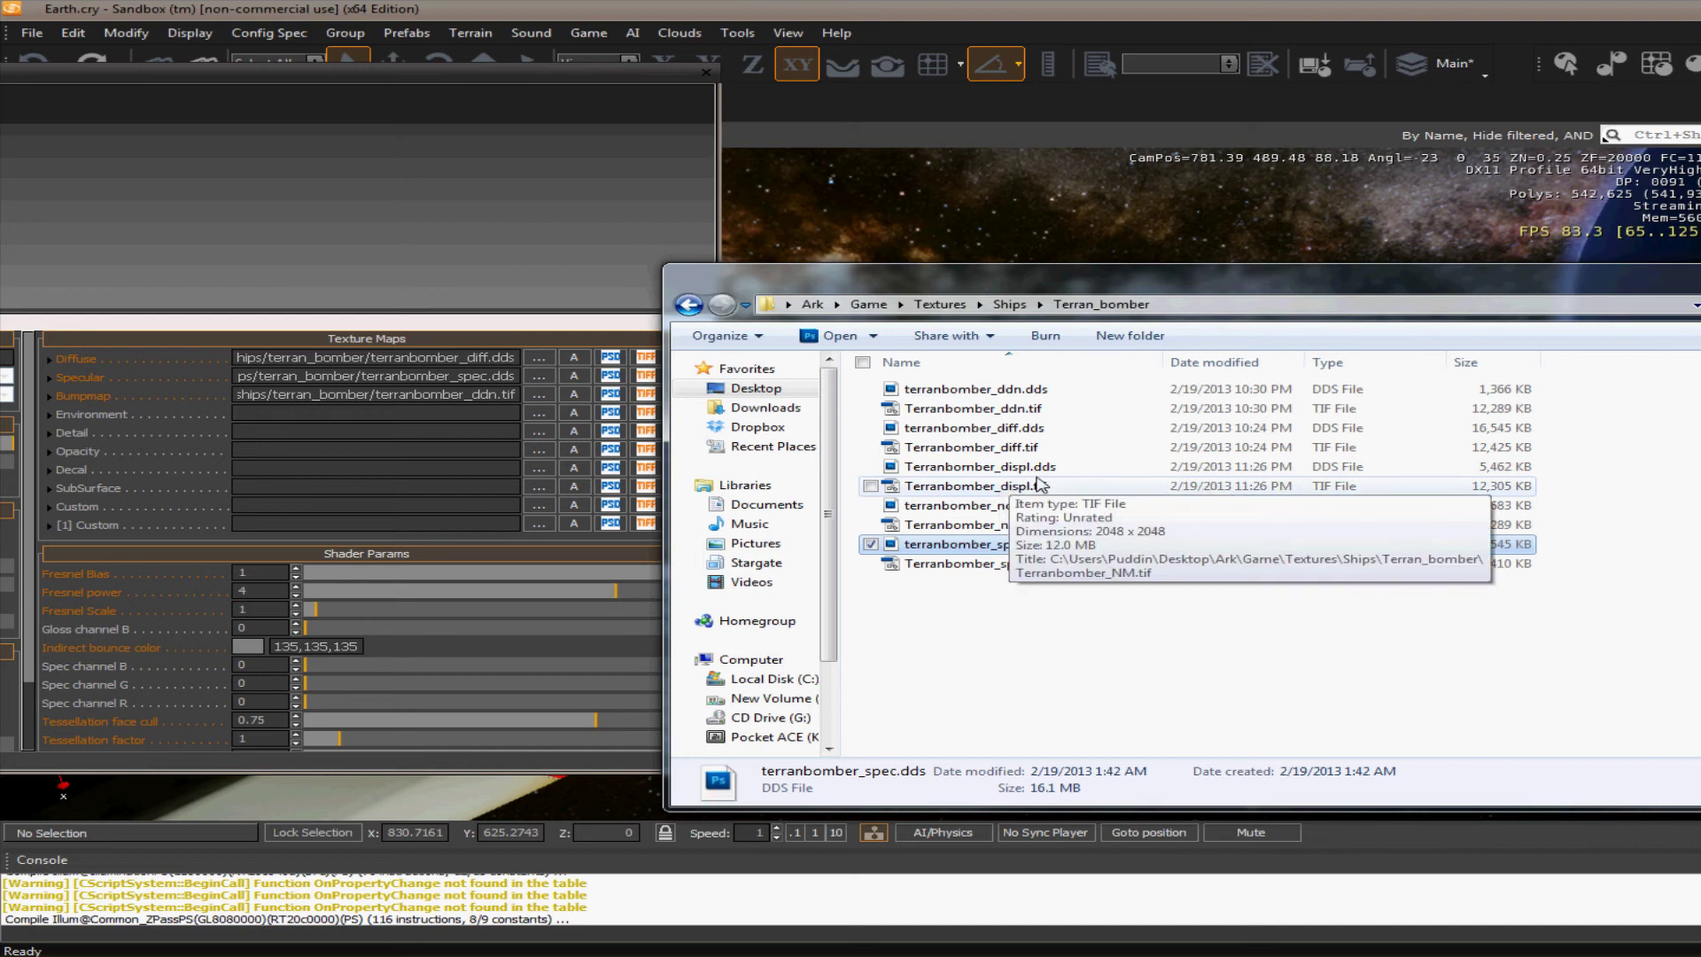
pyautogui.click(992, 469)
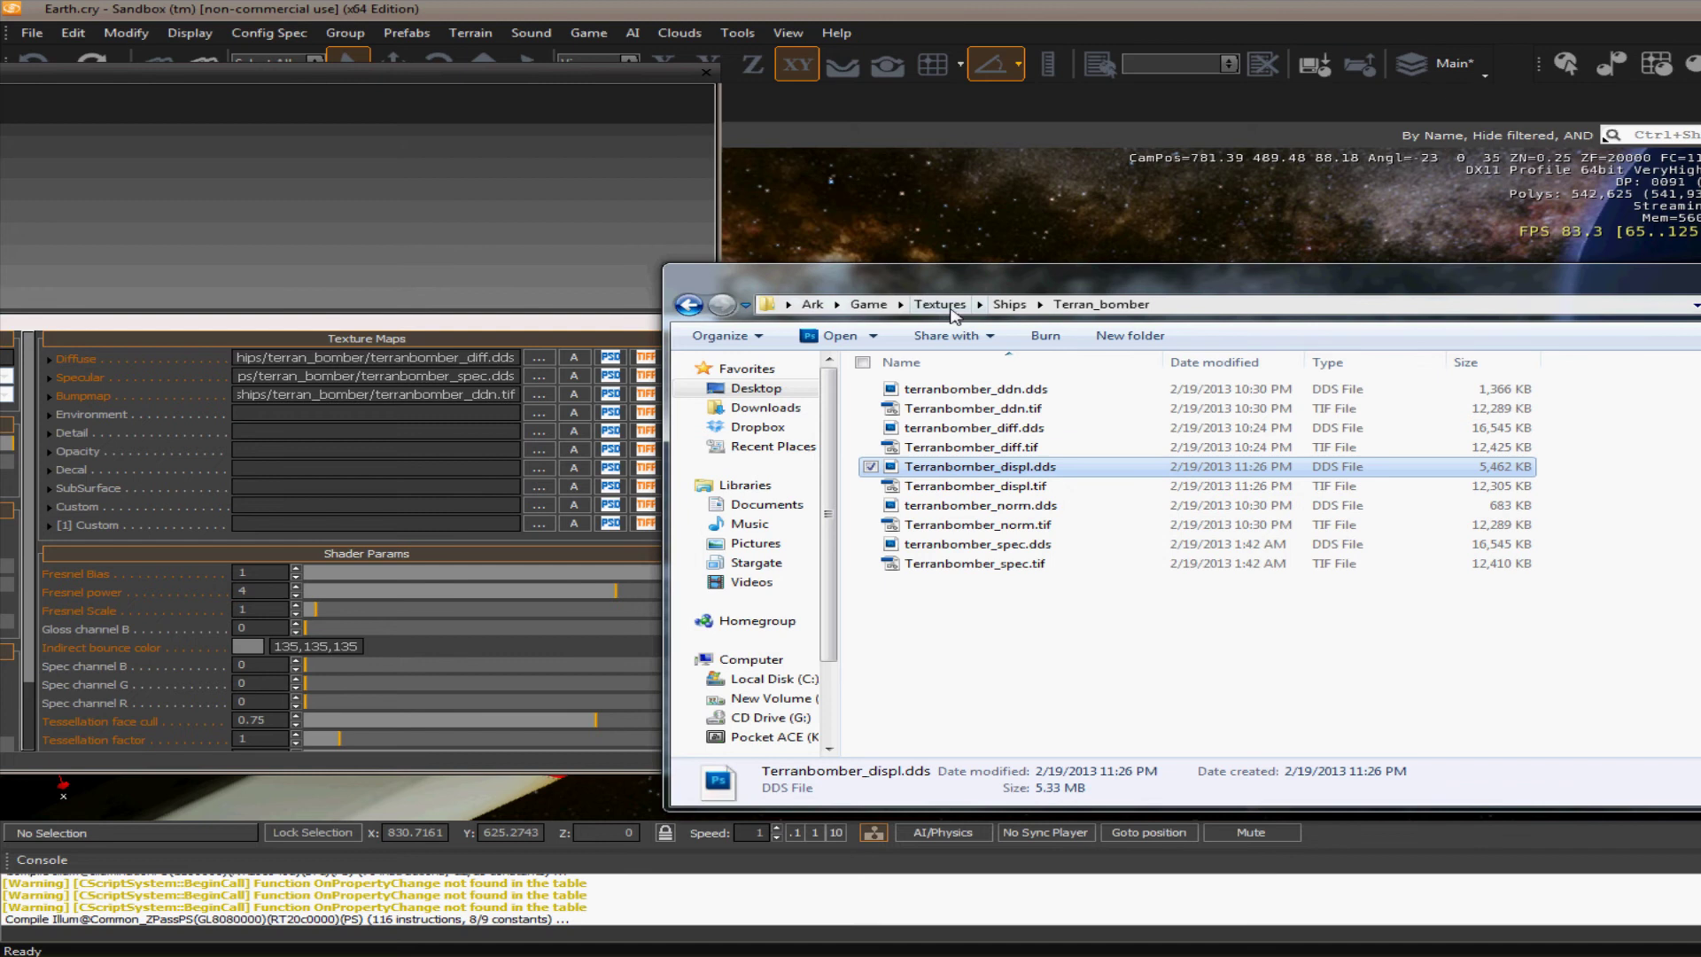
pyautogui.press('Escape')
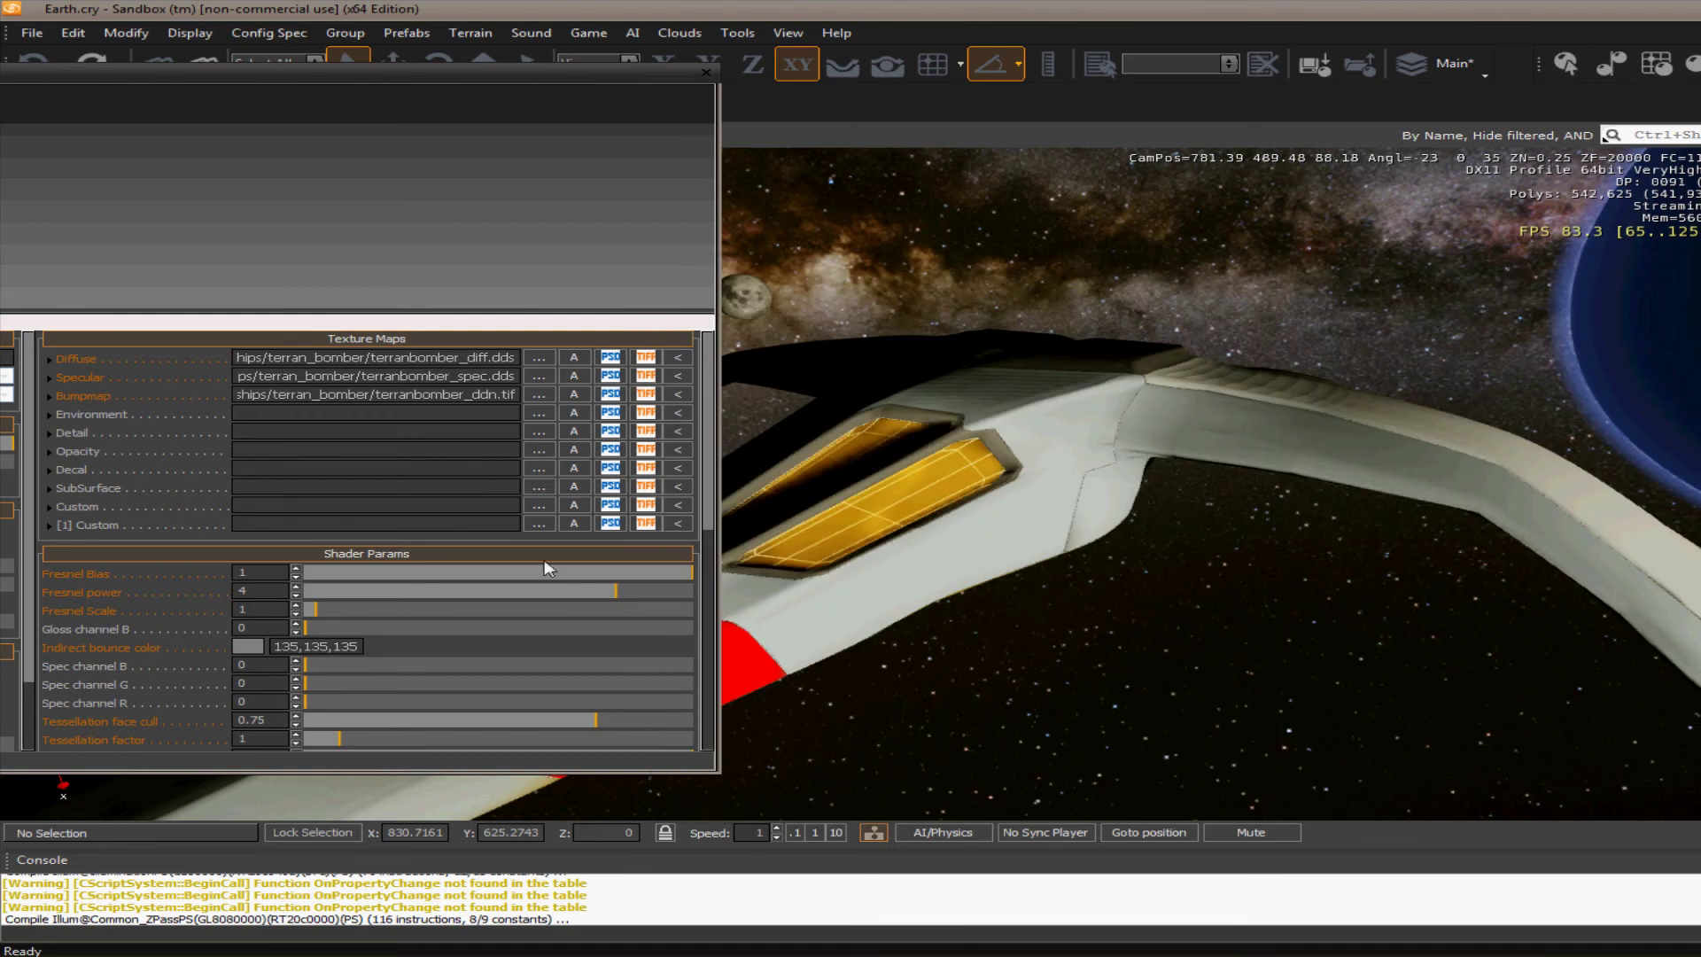
pyautogui.scroll(-1, 546, 568)
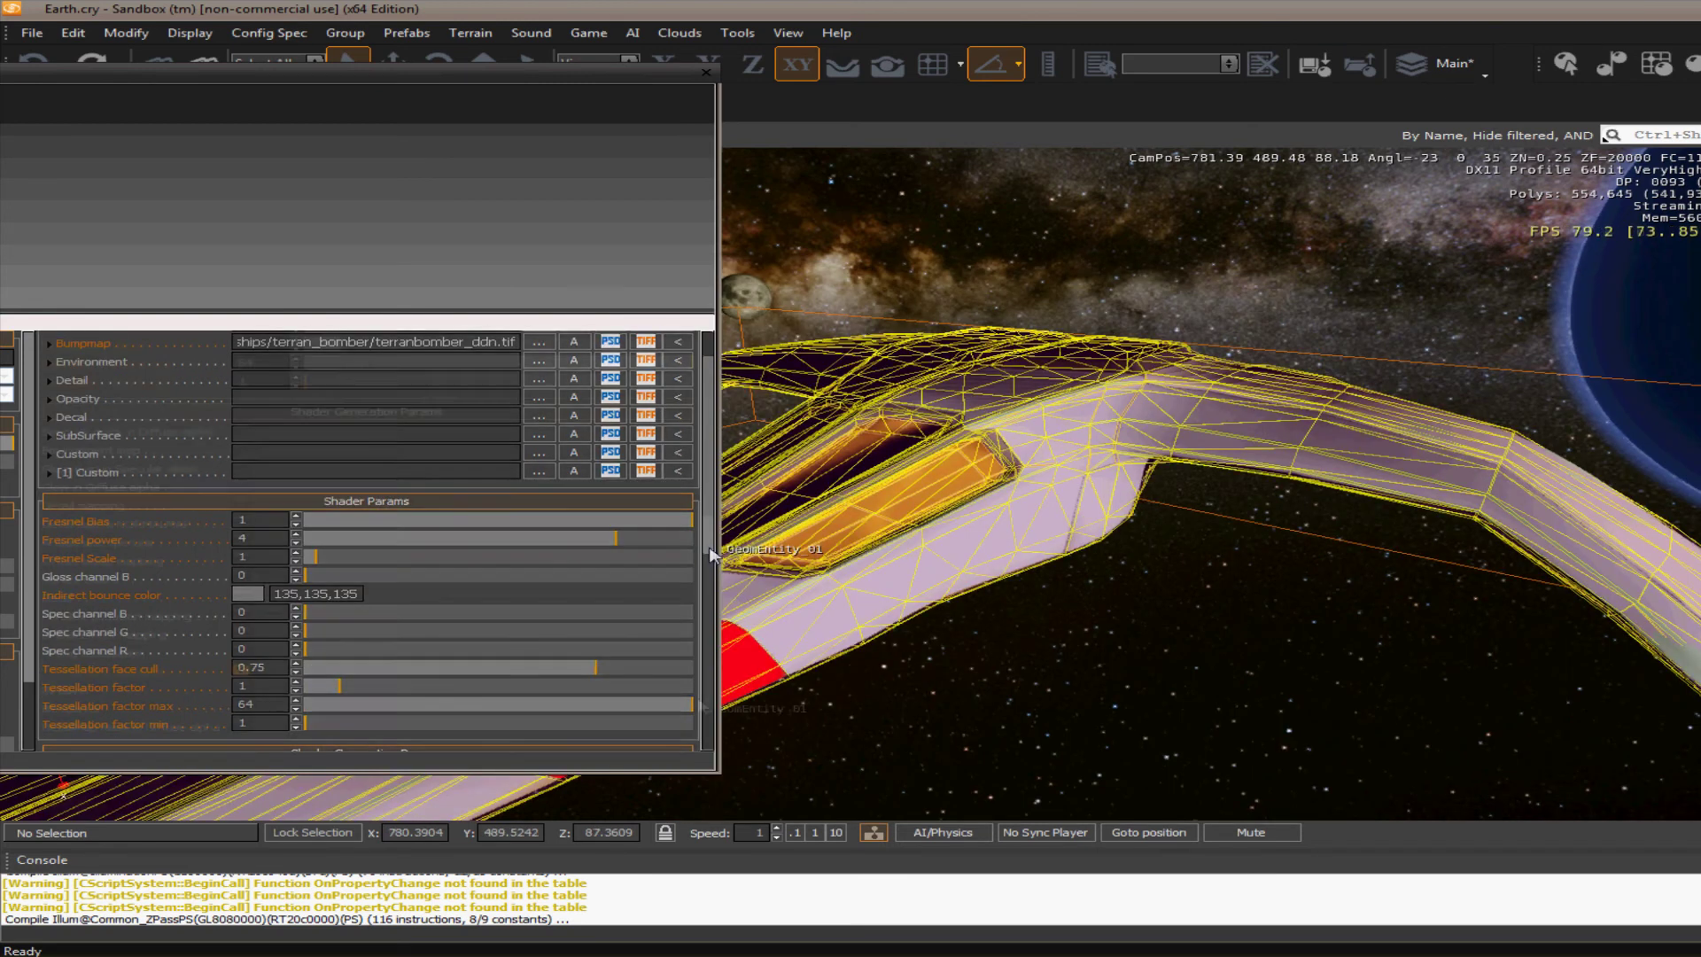
pyautogui.moveTo(709, 561); pyautogui.dragTo(698, 705)
pyautogui.click(240, 634)
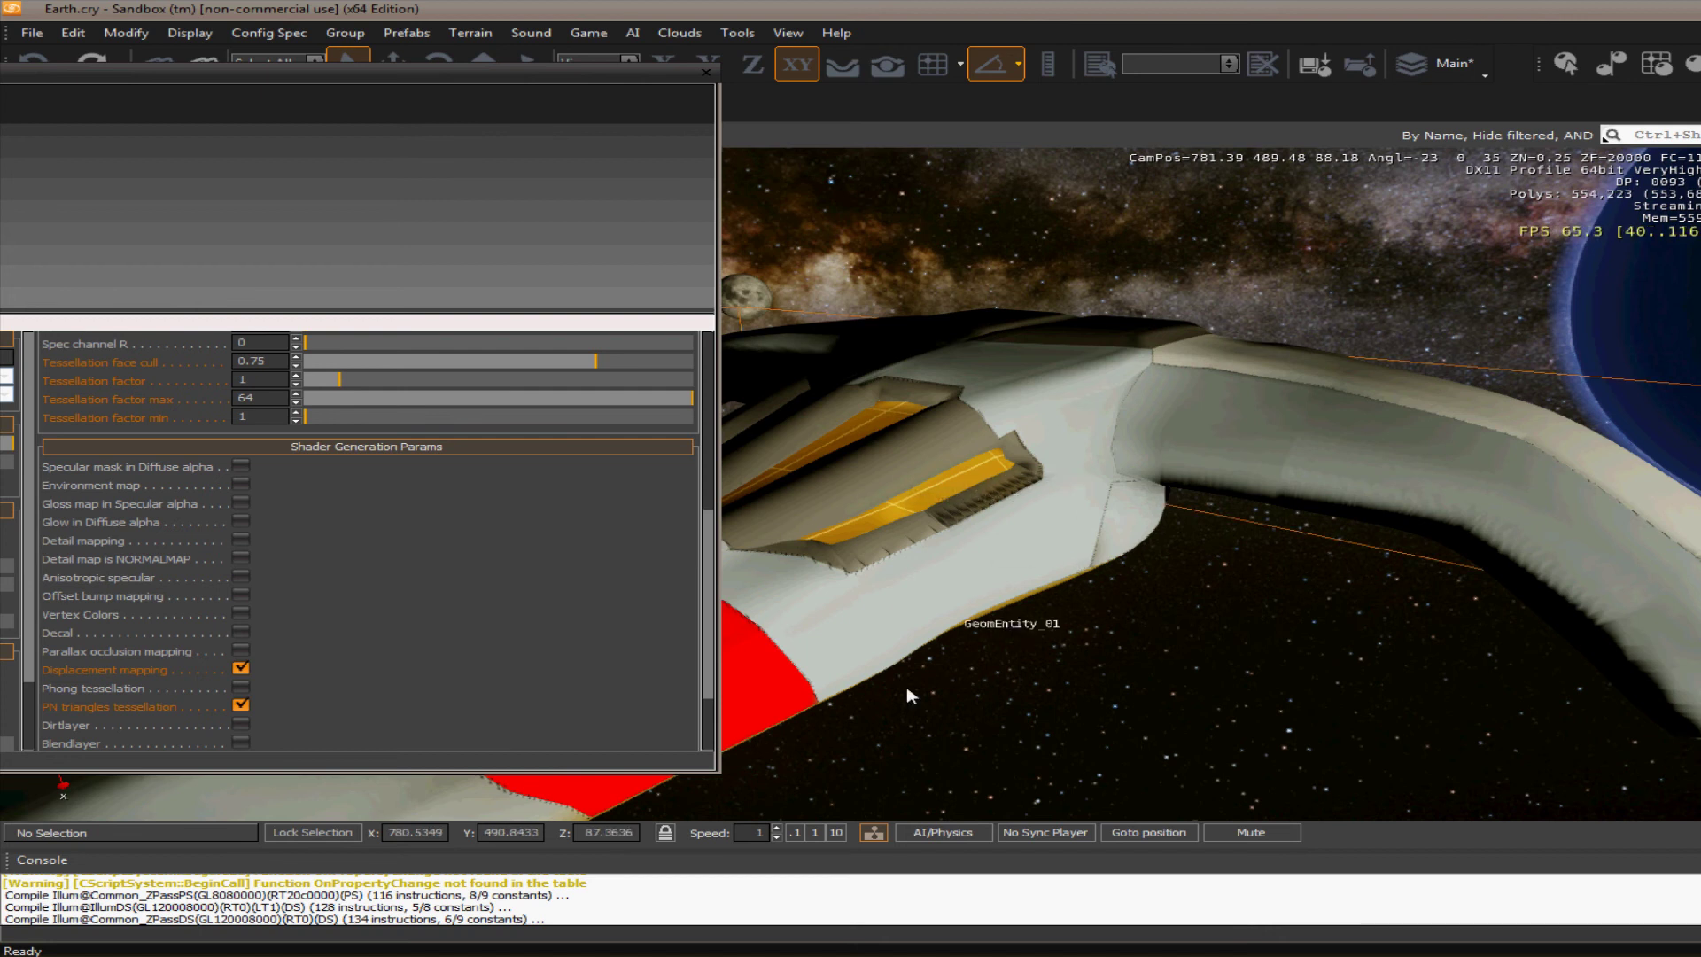
pyautogui.click(241, 670)
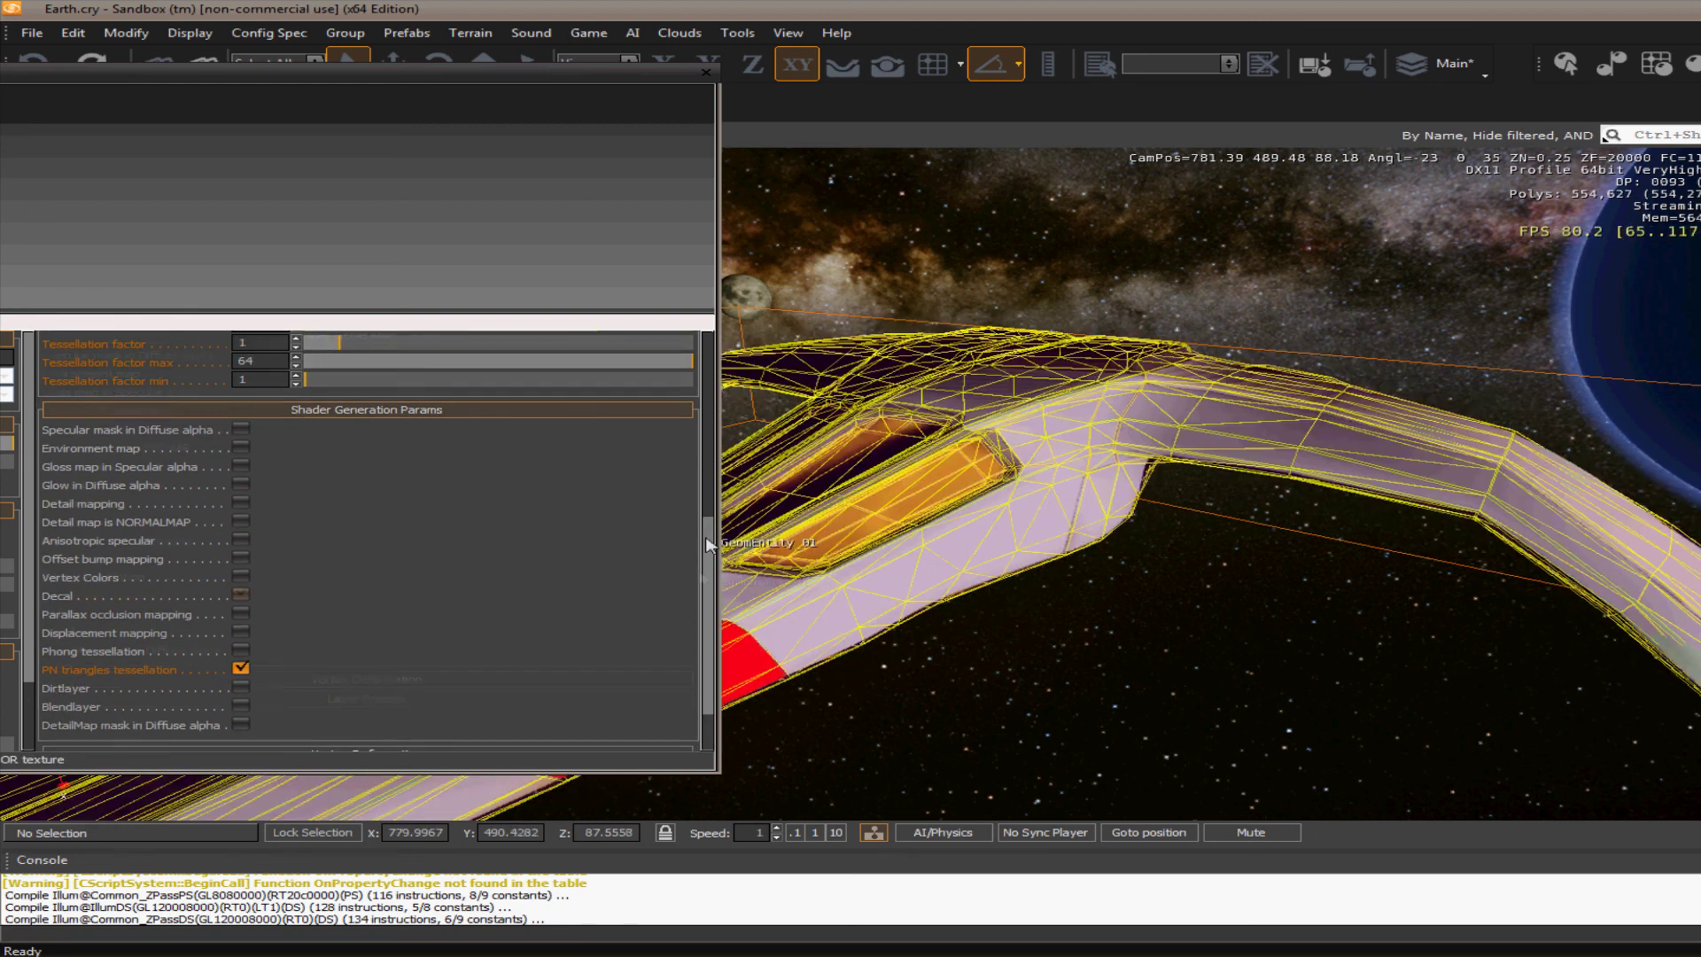
pyautogui.scroll(-2, 704, 551)
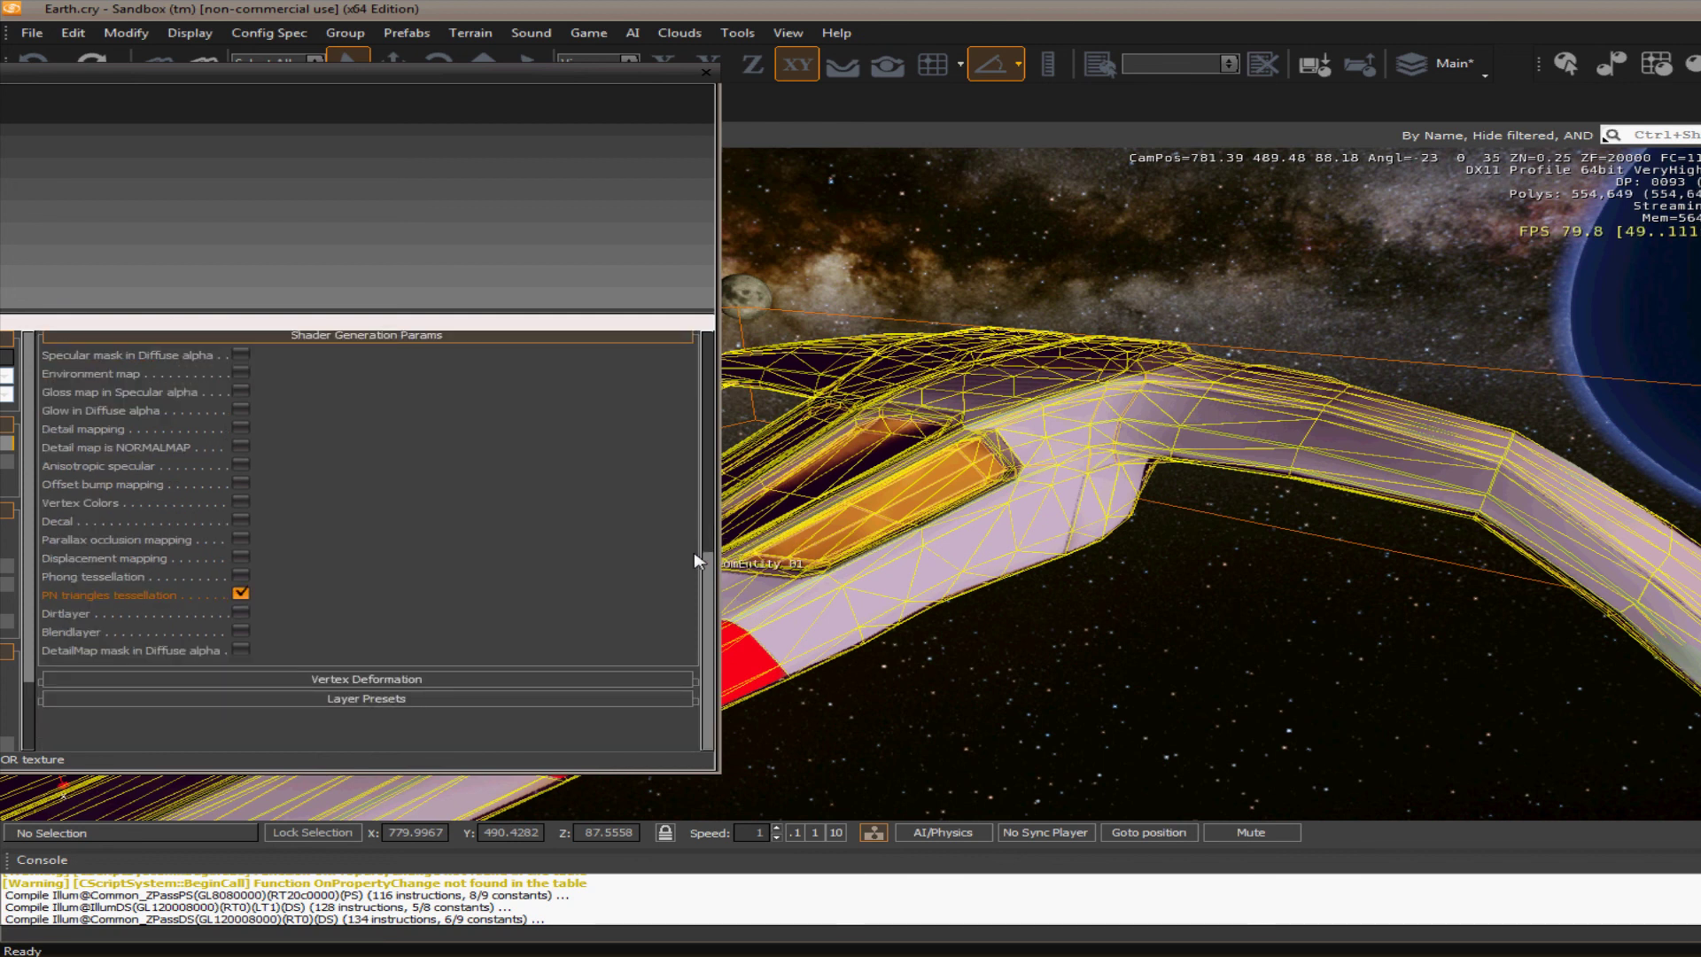